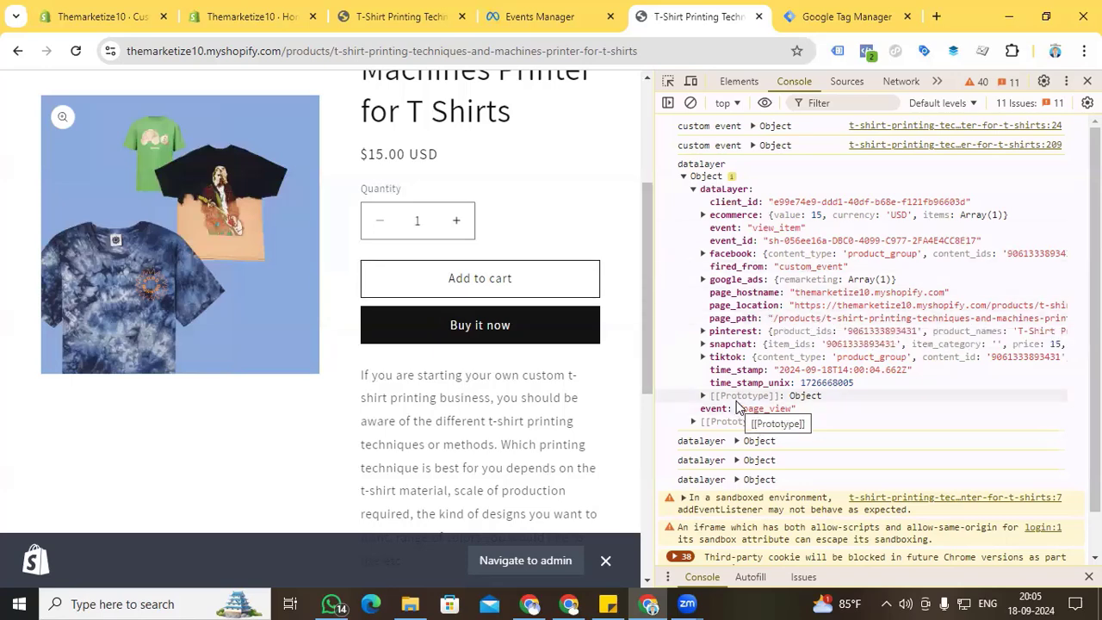
# Add the T-shirt printing product to the cart on the storefront page with the developer console open
pyautogui.click(86, 15)
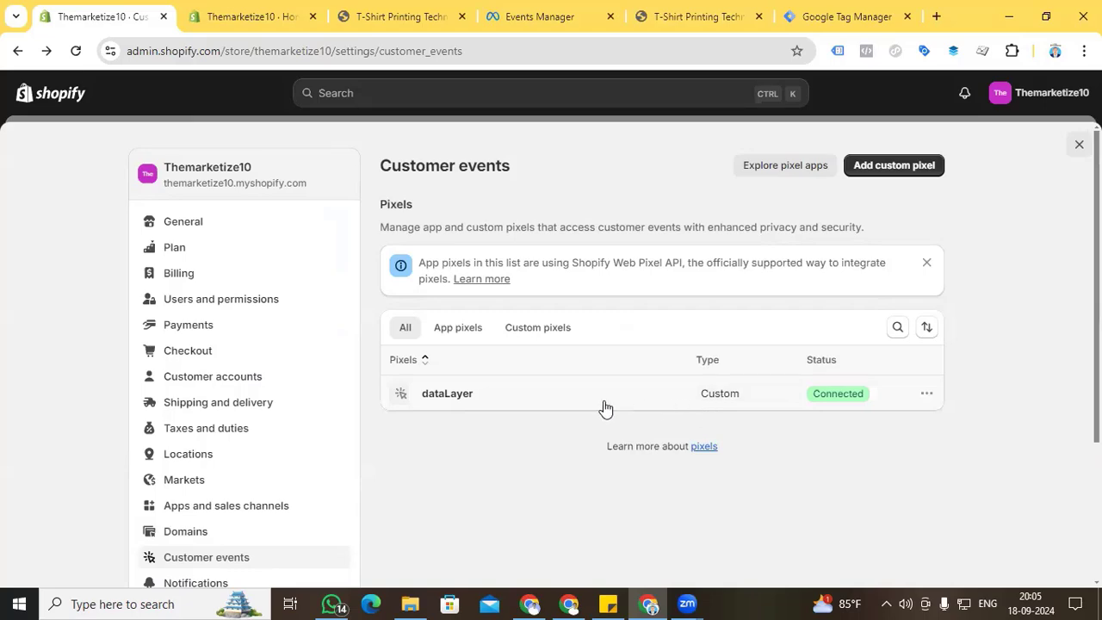
pyautogui.click(667, 15)
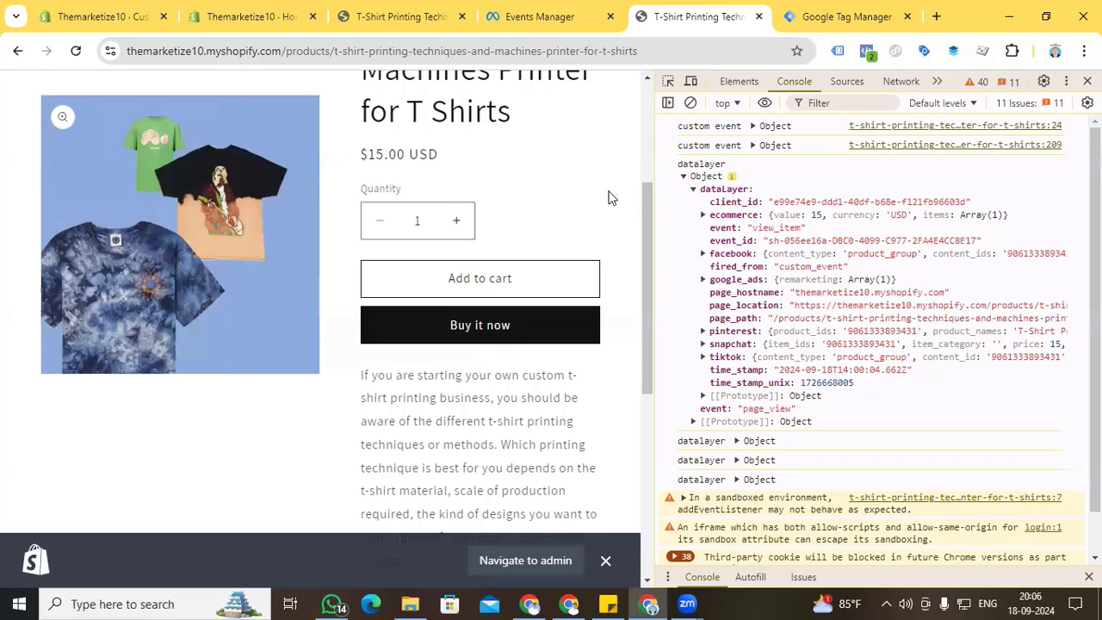
pyautogui.click(483, 287)
pyautogui.scroll(-3, 778, 312)
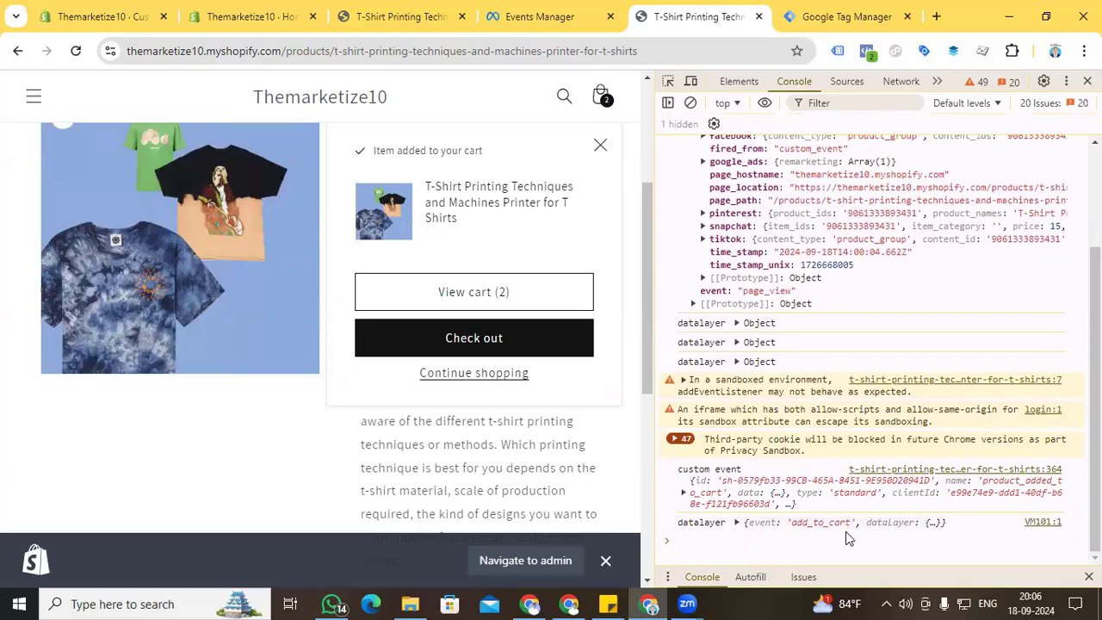
# Expand the logged add_to_cart data layer object and its facebook parameters in the console
pyautogui.click(737, 522)
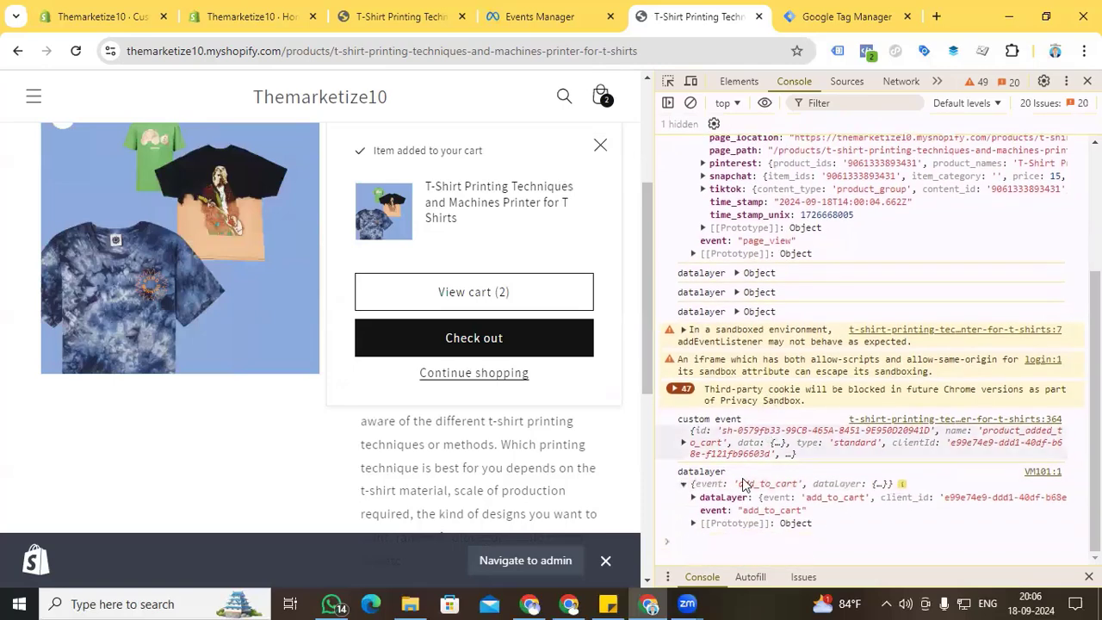
pyautogui.click(693, 498)
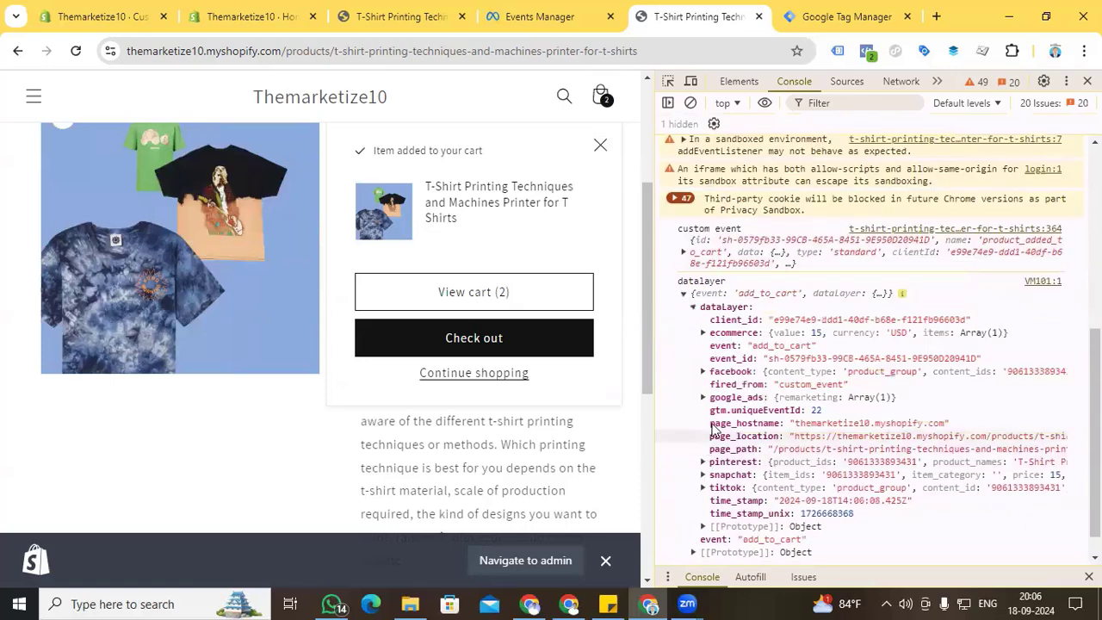
pyautogui.click(701, 371)
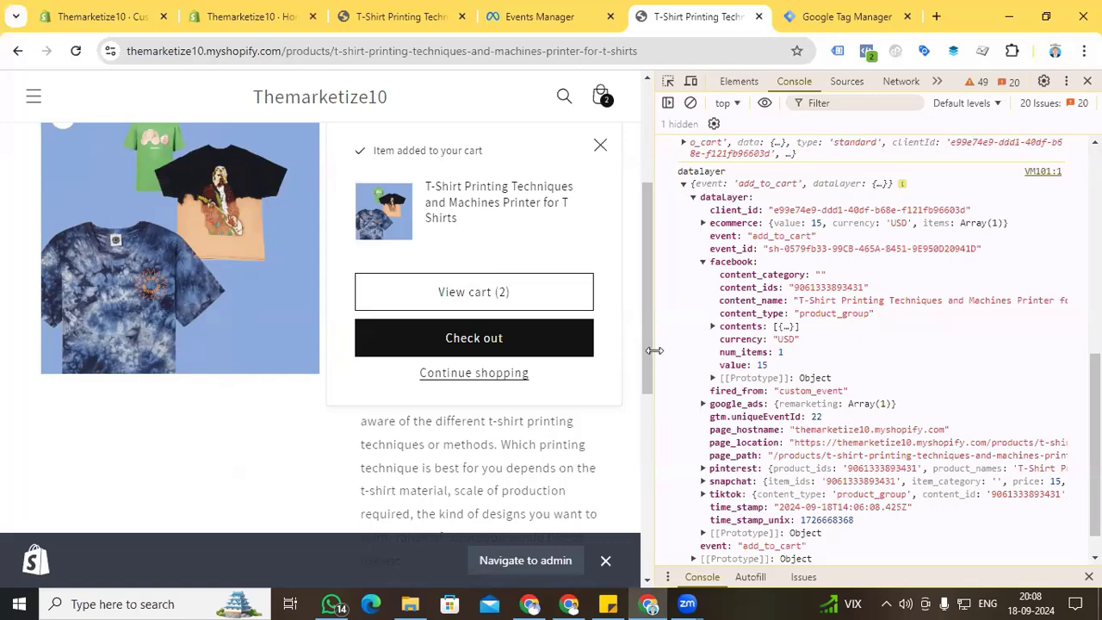
# Switch to Google Tag Manager and start a new user-defined variable of type Data Layer Variable
pyautogui.click(826, 18)
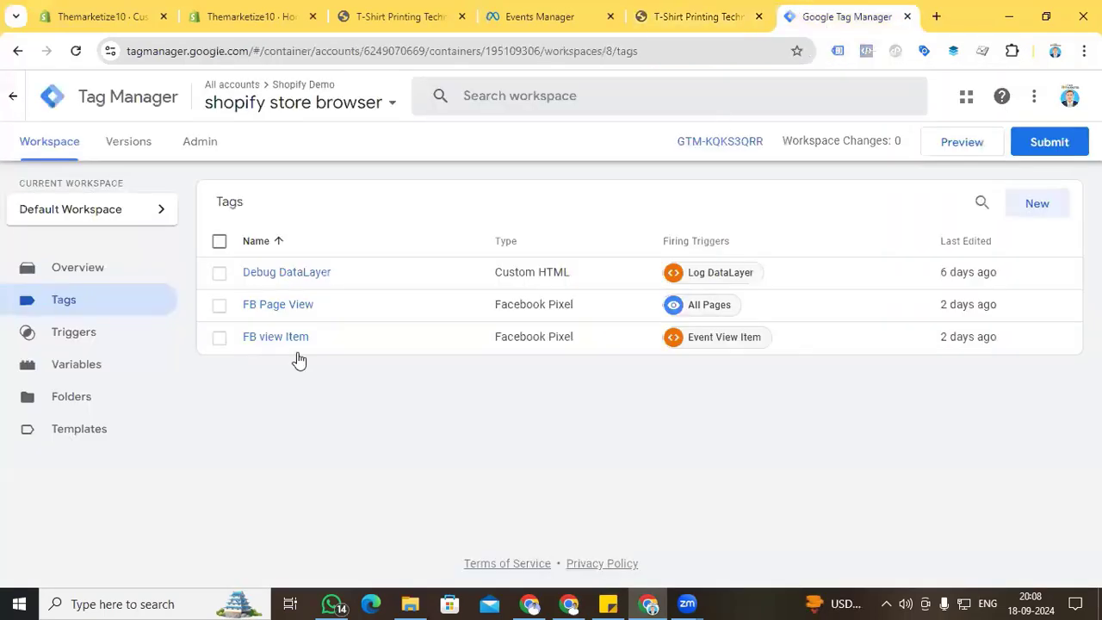
pyautogui.click(74, 370)
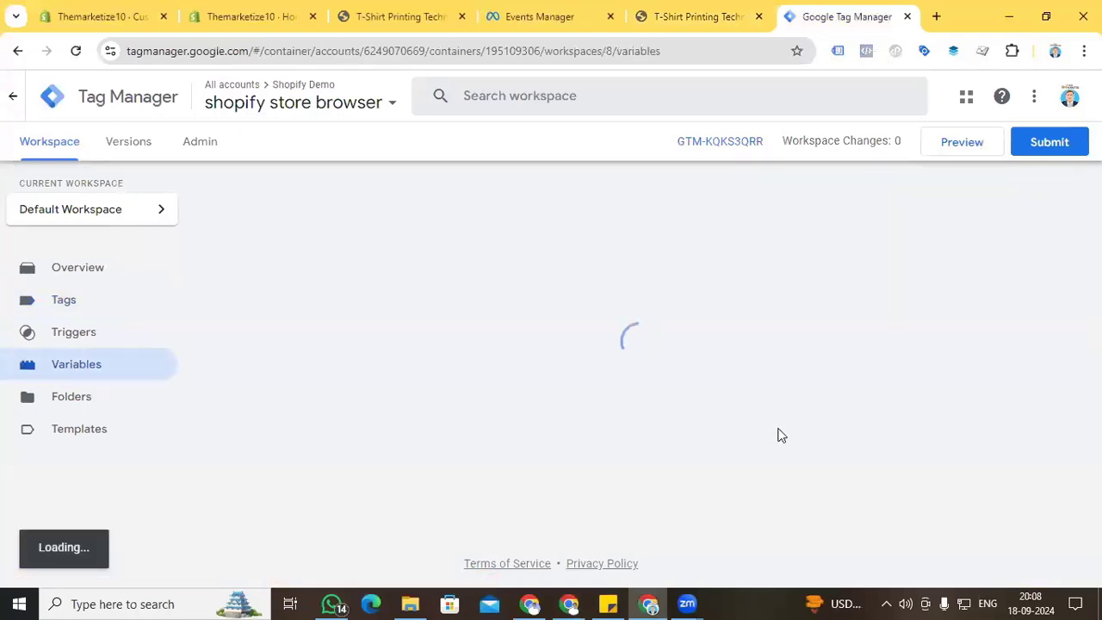
pyautogui.scroll(-3, 904, 327)
pyautogui.click(1020, 214)
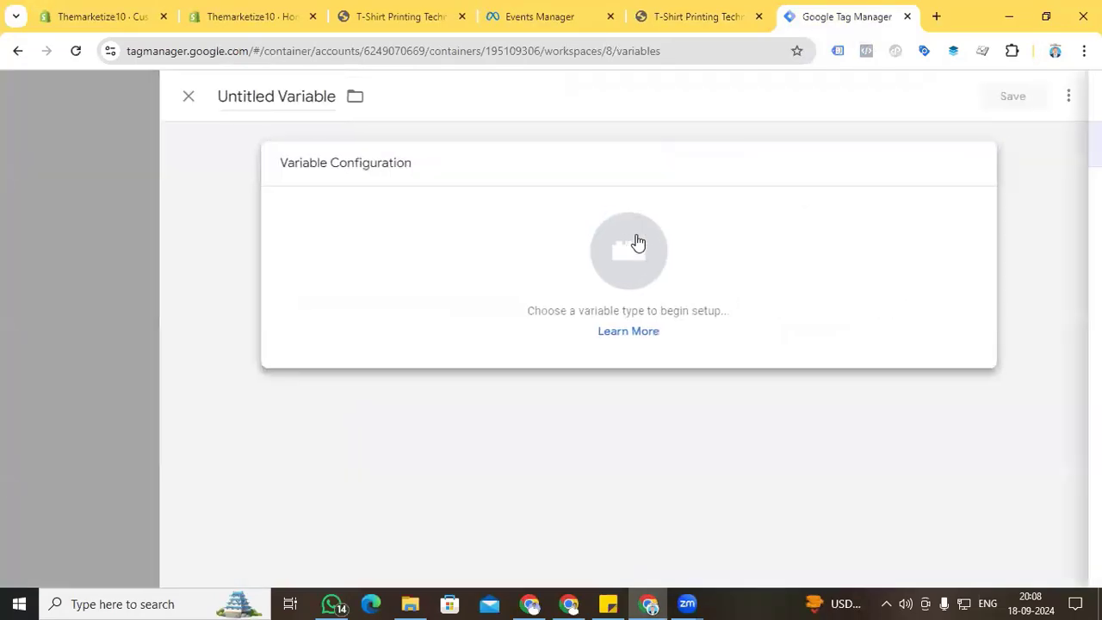
pyautogui.click(634, 242)
pyautogui.click(680, 472)
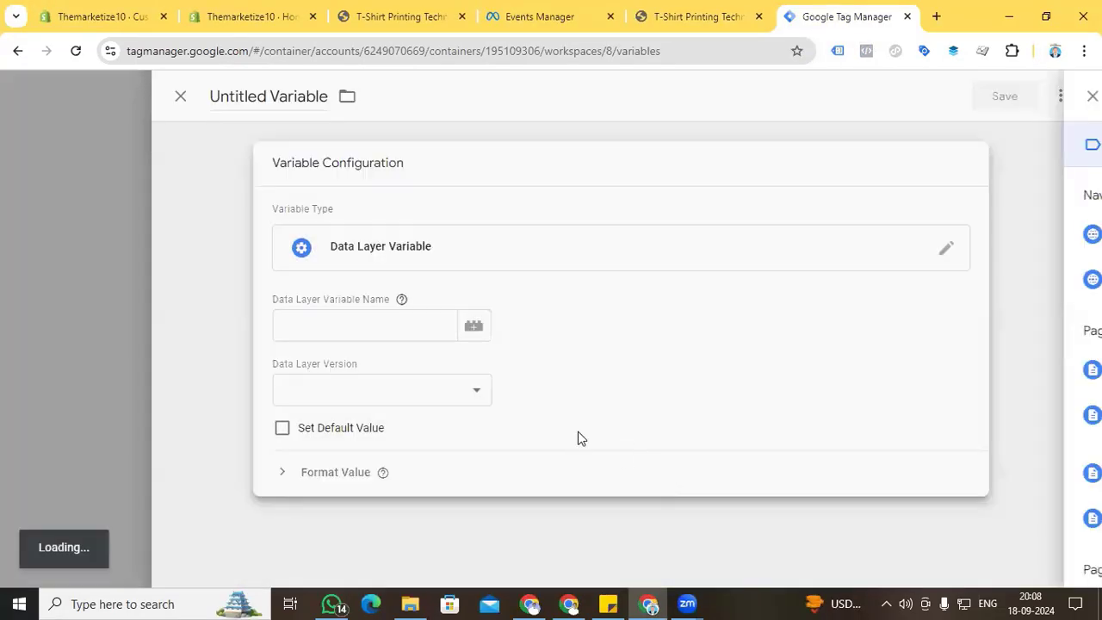
pyautogui.click(376, 323)
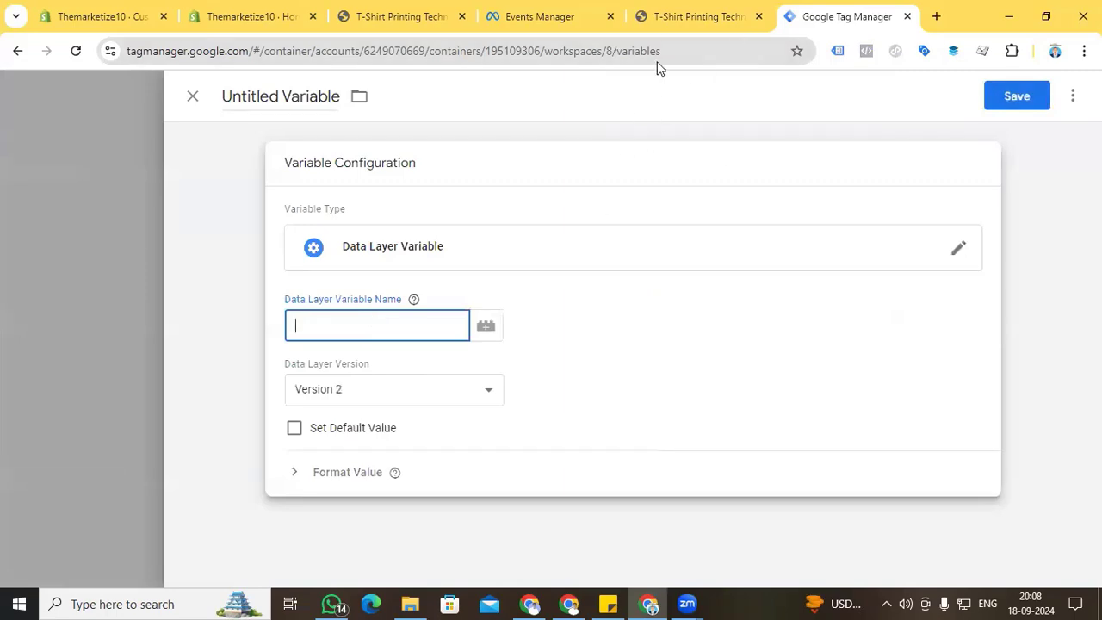
# Set the data layer variable name to facebook.content_name, copying both keys from the add_to_cart object in the storefront console
pyautogui.click(665, 28)
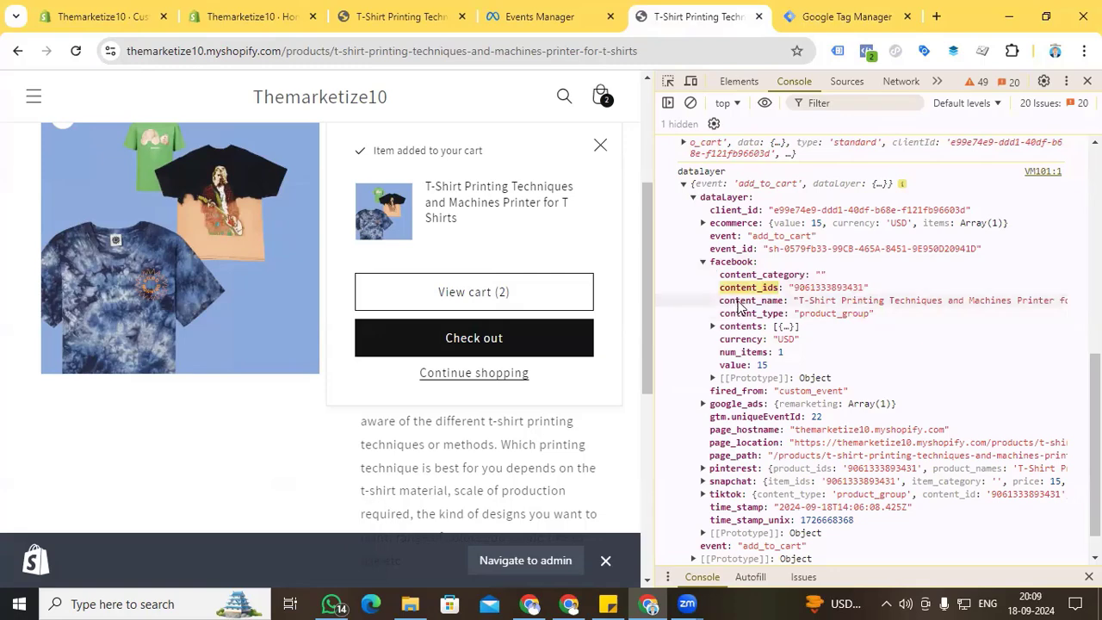
pyautogui.click(732, 262)
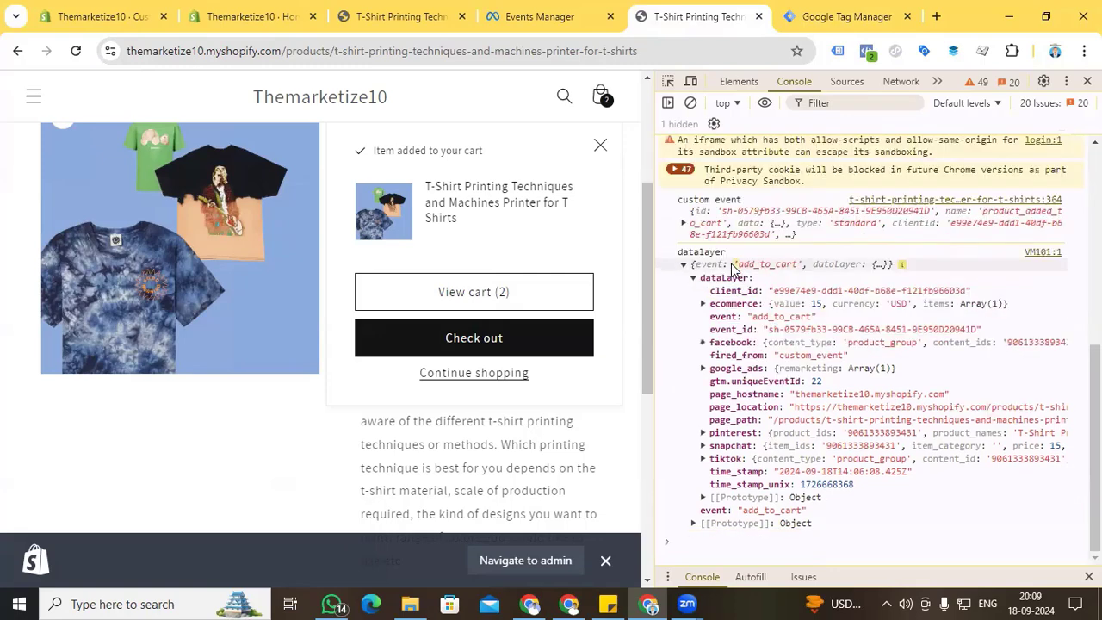
pyautogui.click(734, 342)
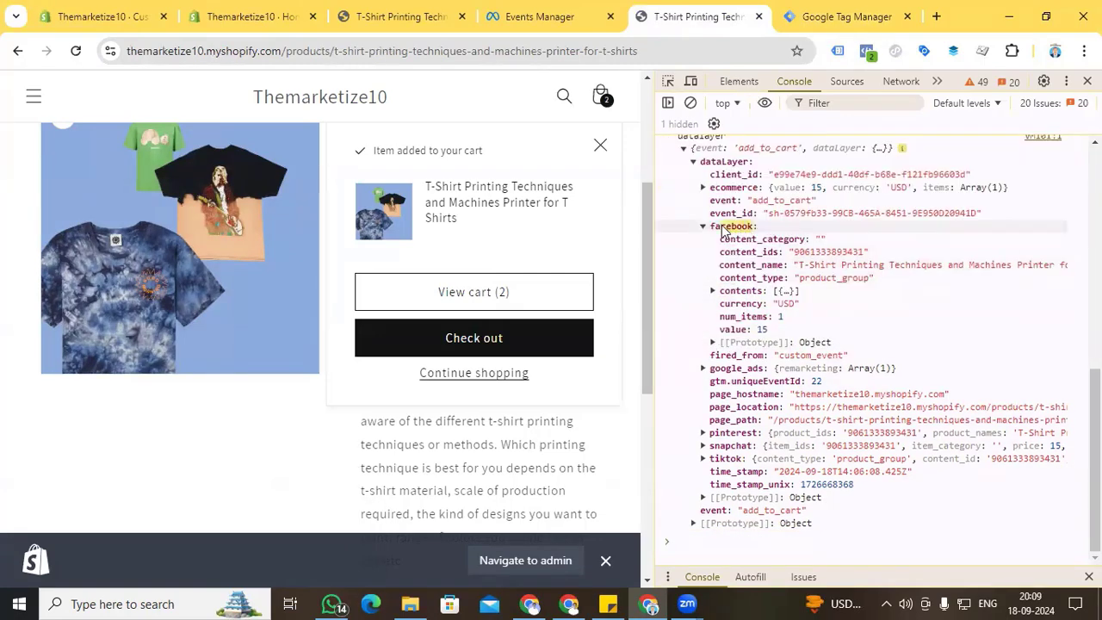
pyautogui.doubleClick(718, 226)
pyautogui.click(835, 16)
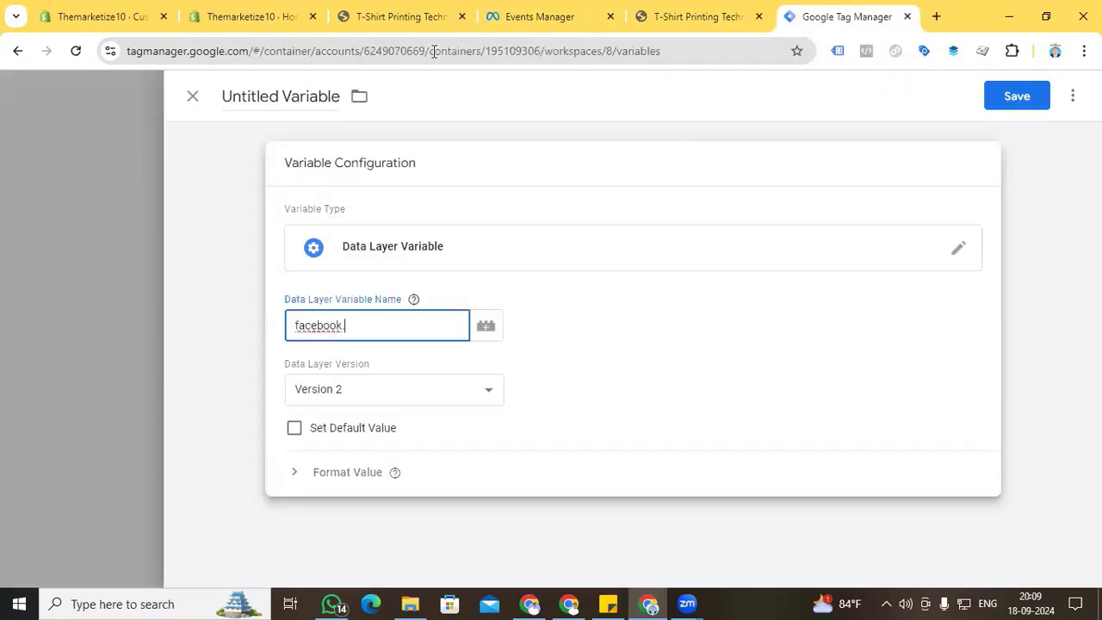
pyautogui.click(699, 16)
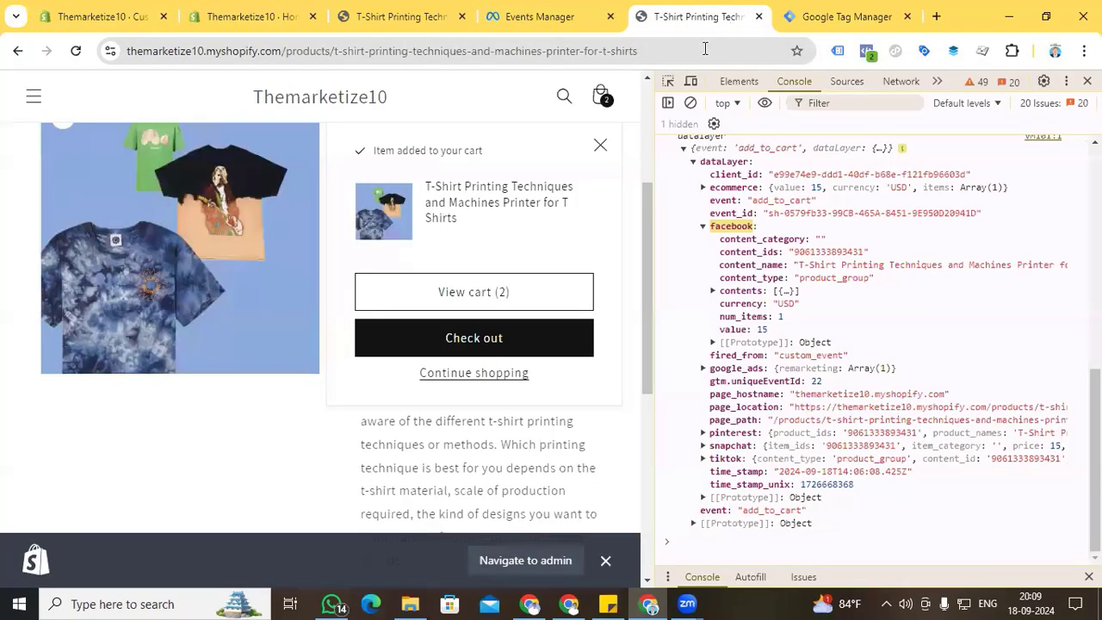
pyautogui.click(785, 271)
pyautogui.moveTo(783, 267); pyautogui.dragTo(720, 269)
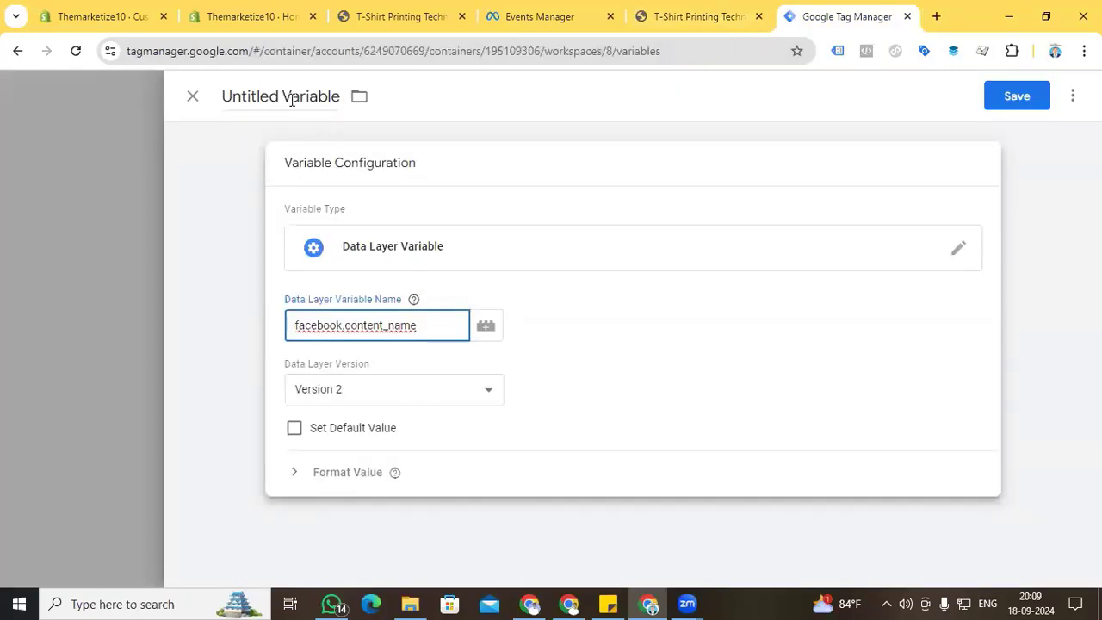
# Name the new variable "fb content name" and save it
pyautogui.click(292, 98)
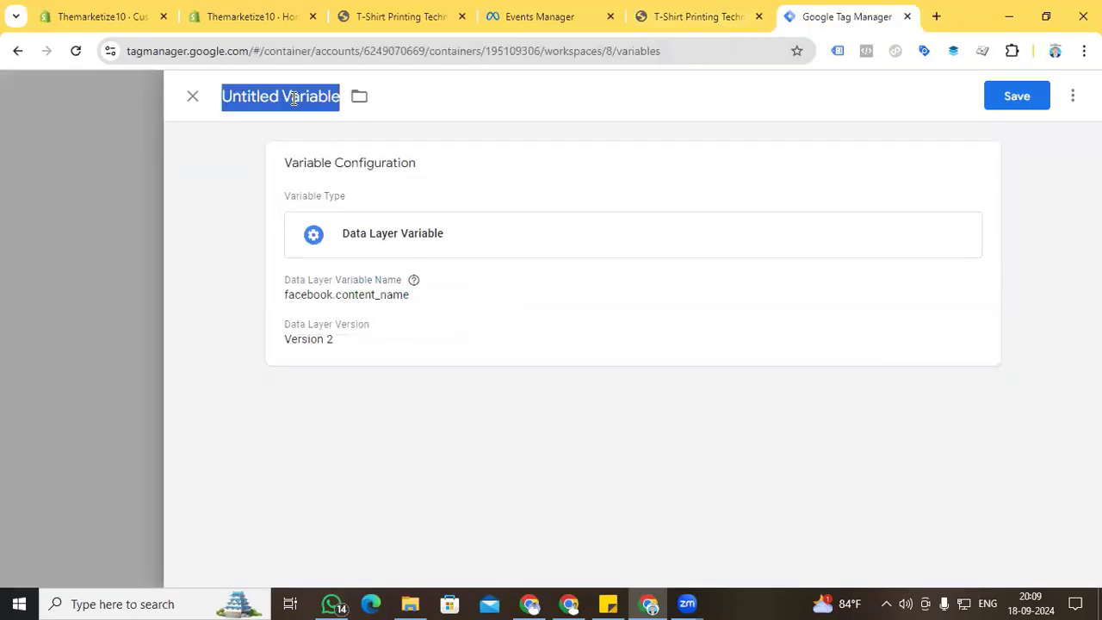
pyautogui.press('BackSpace')
pyautogui.write('fb')
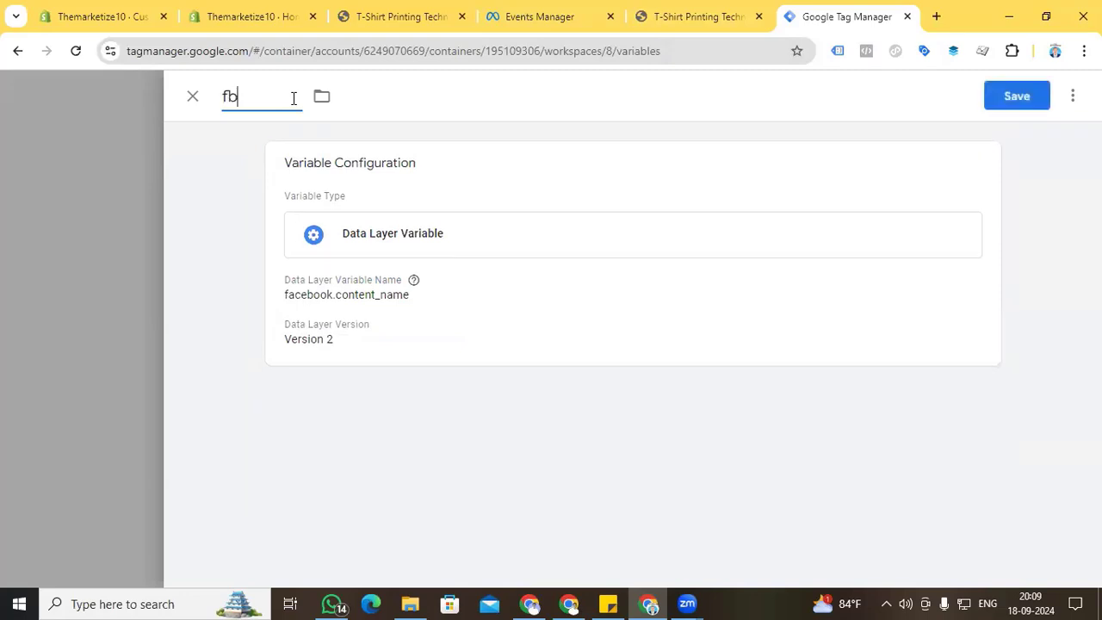
pyautogui.write(' content name')
pyautogui.click(1033, 100)
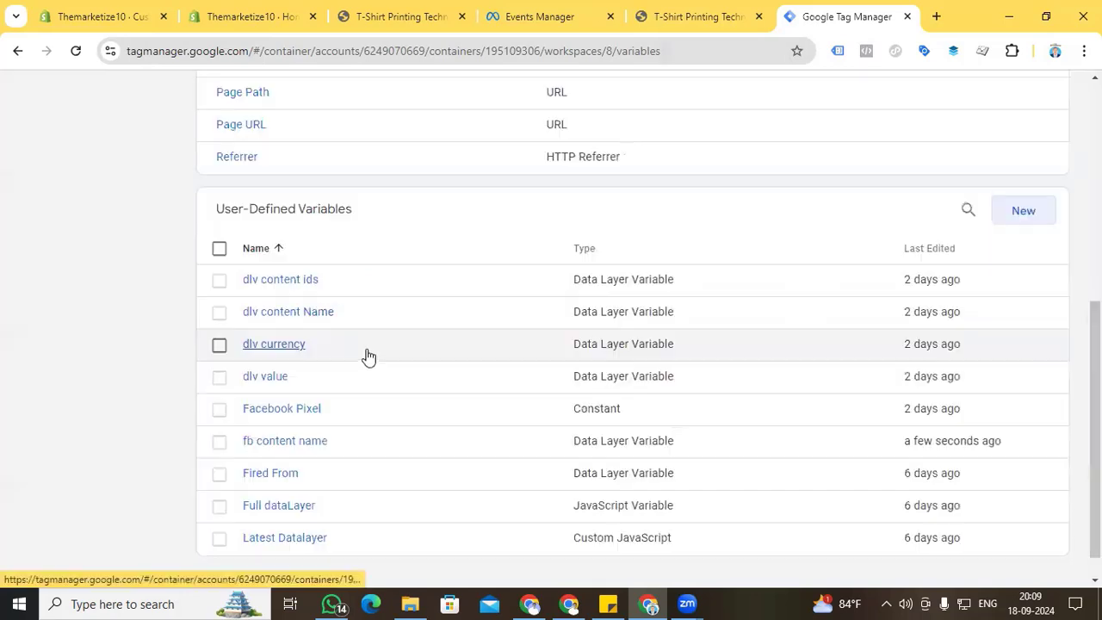
# Duplicate the "fb content name" variable and rename the copy "fb content id"
pyautogui.click(322, 440)
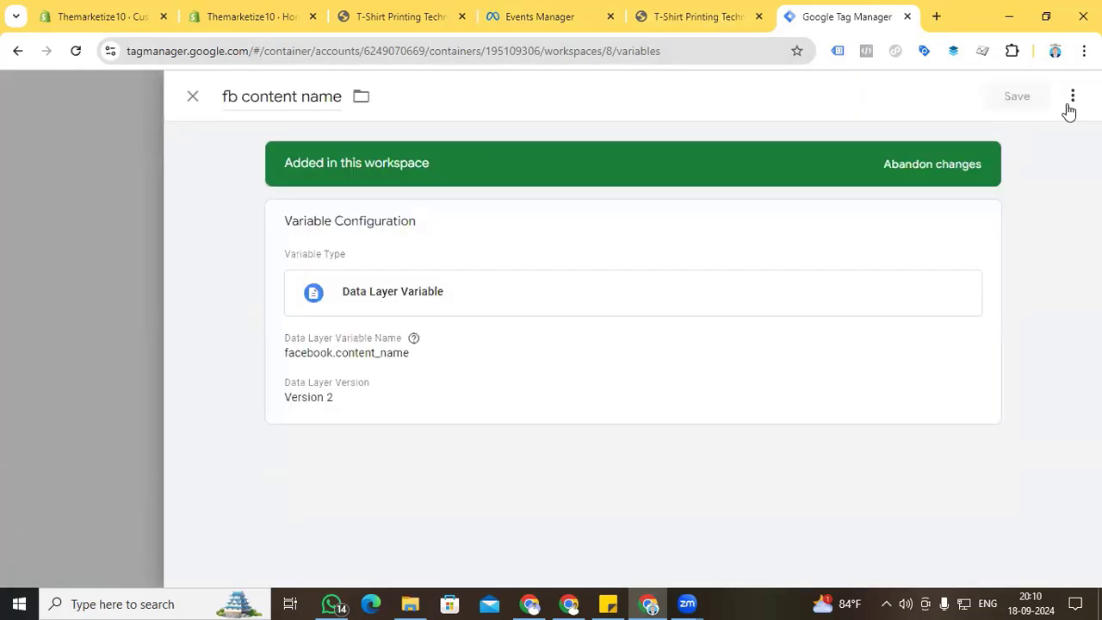
pyautogui.click(1071, 97)
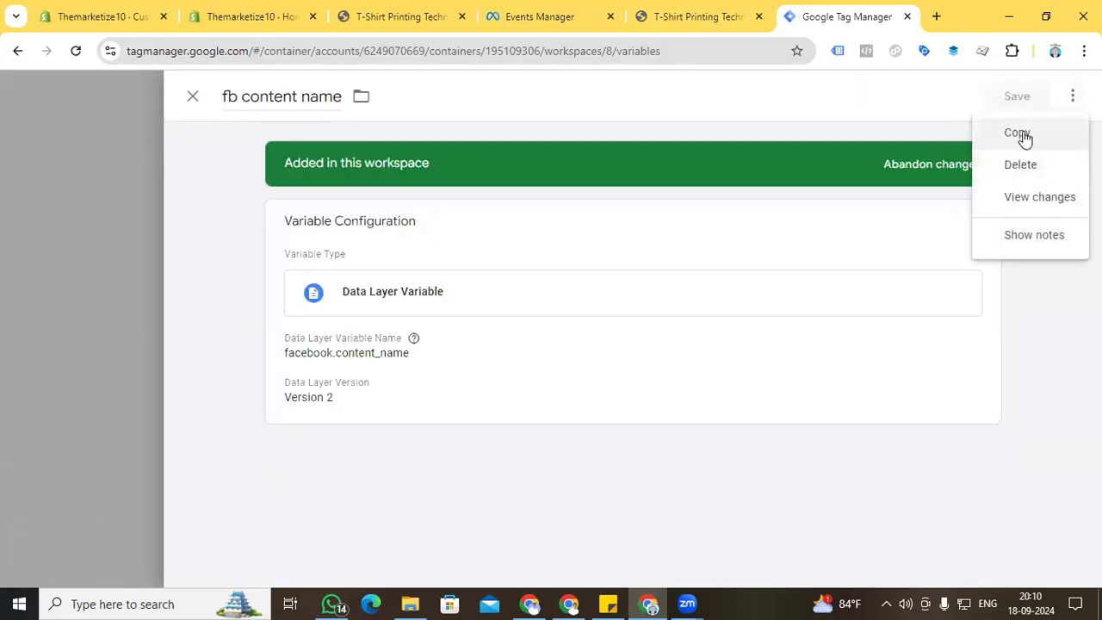
pyautogui.click(1024, 138)
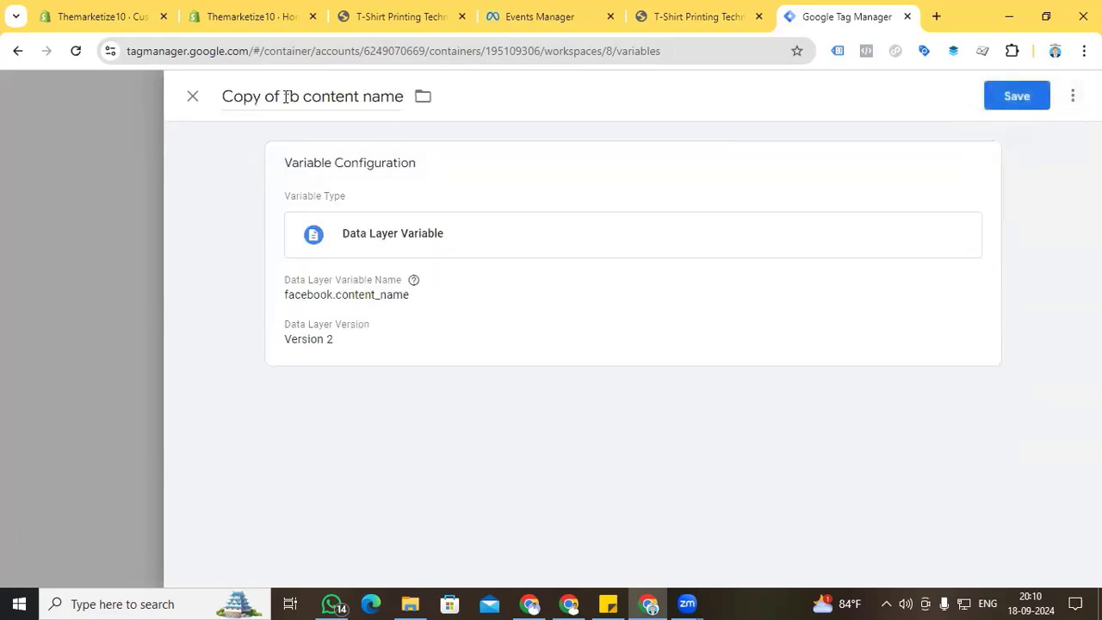
pyautogui.moveTo(284, 97); pyautogui.dragTo(207, 103)
pyautogui.press('BackSpace')
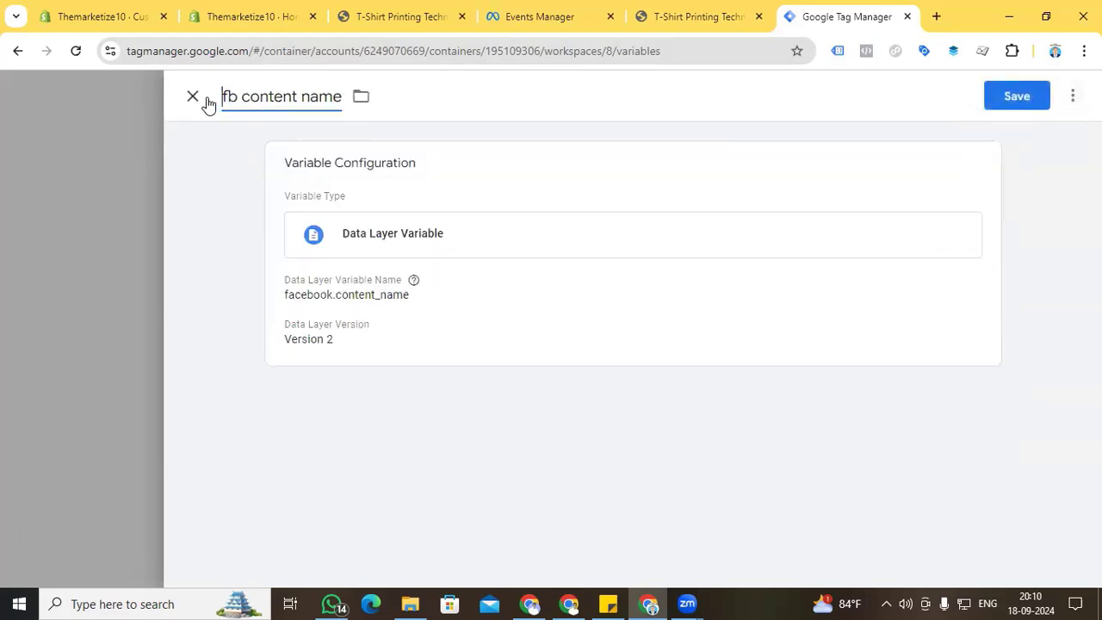
pyautogui.moveTo(241, 96); pyautogui.dragTo(301, 97)
pyautogui.click(343, 99)
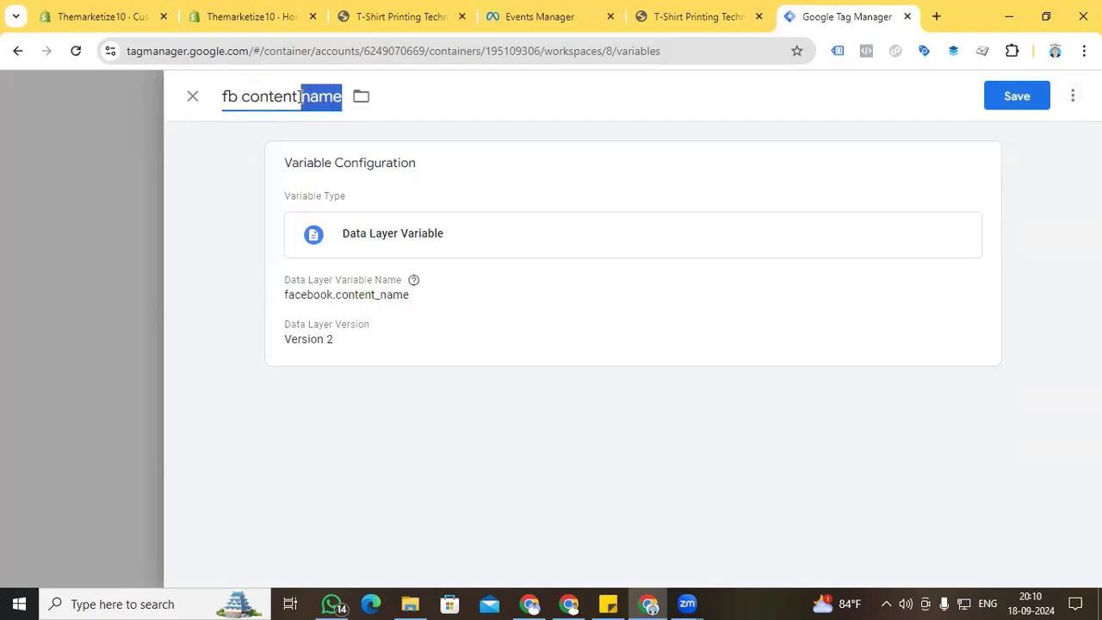
pyautogui.write('id')
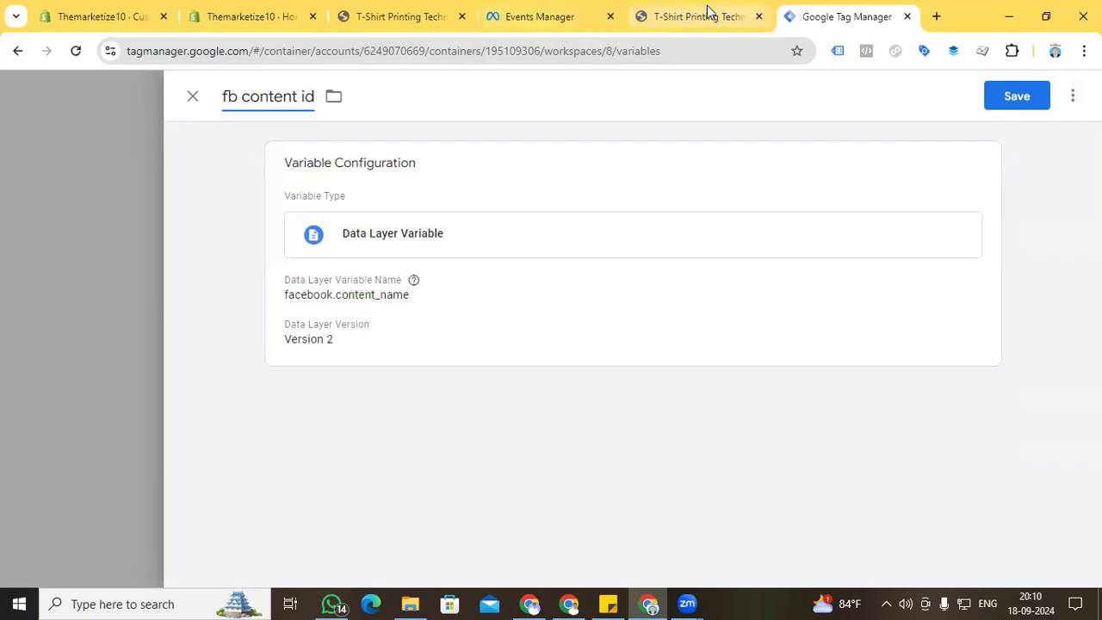
# Set the copy's data layer variable name to facebook.content_ids, using the key from the storefront console, and save the variable
pyautogui.click(708, 17)
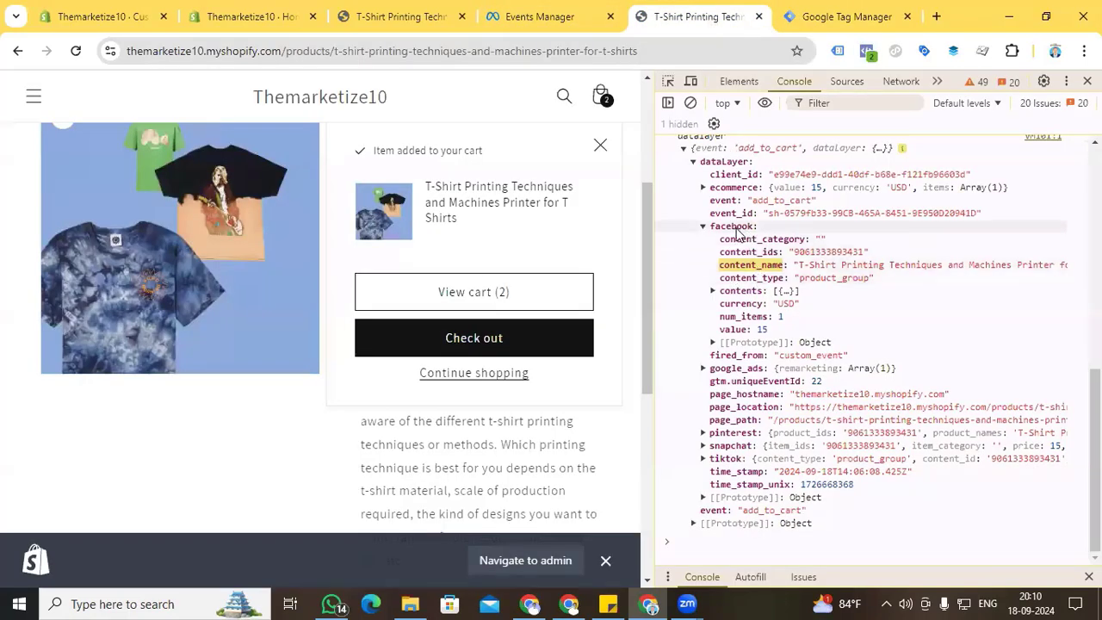
pyautogui.doubleClick(770, 252)
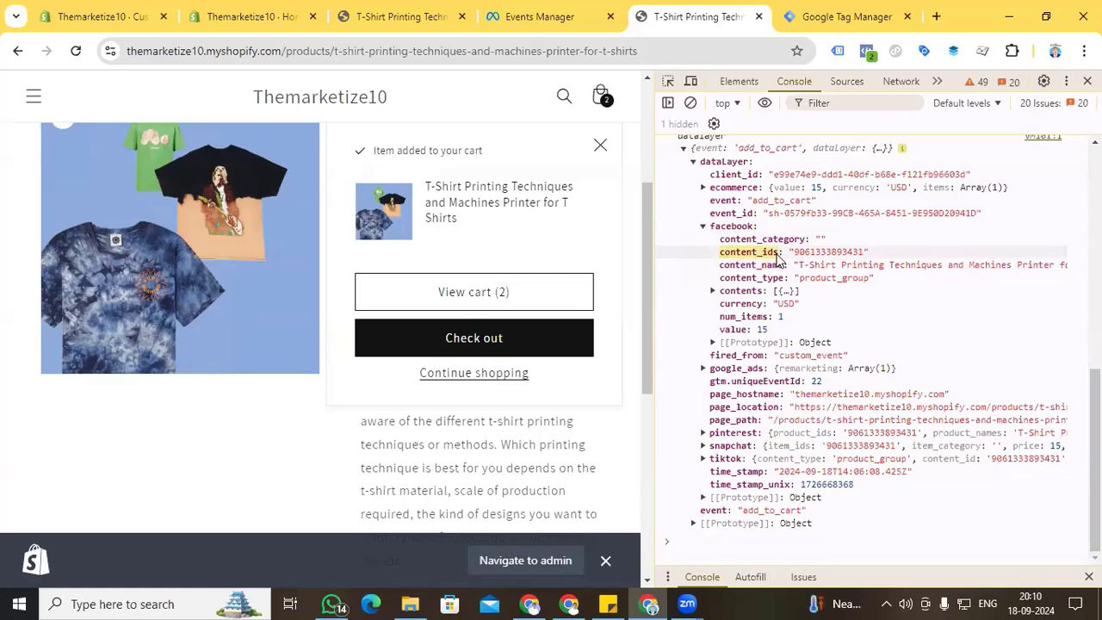
pyautogui.click(847, 16)
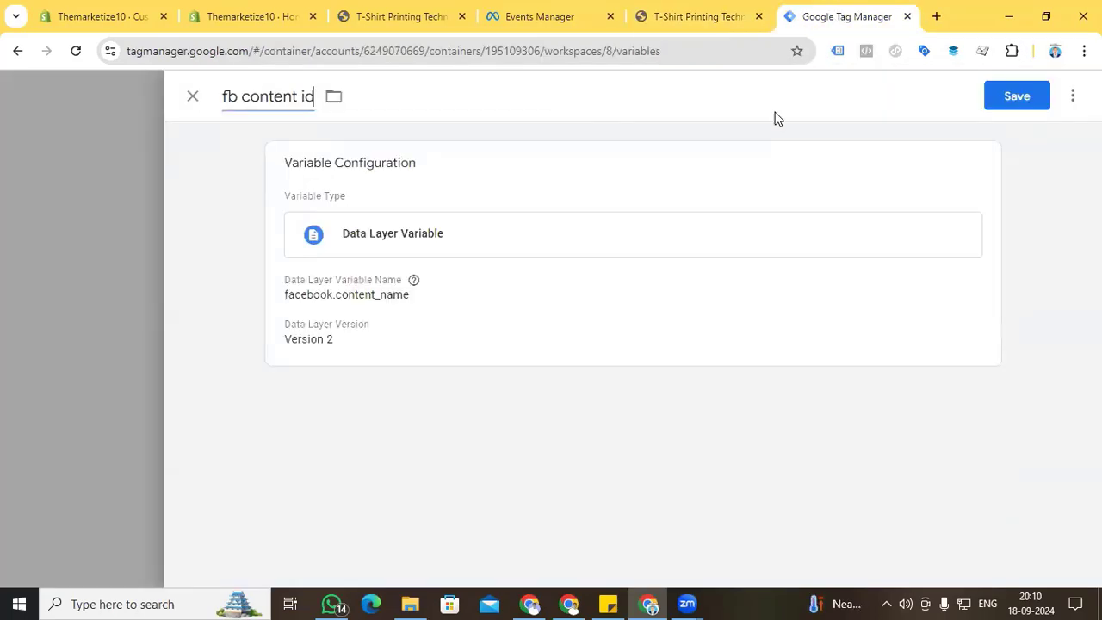
pyautogui.click(447, 313)
pyautogui.moveTo(419, 325); pyautogui.dragTo(347, 323)
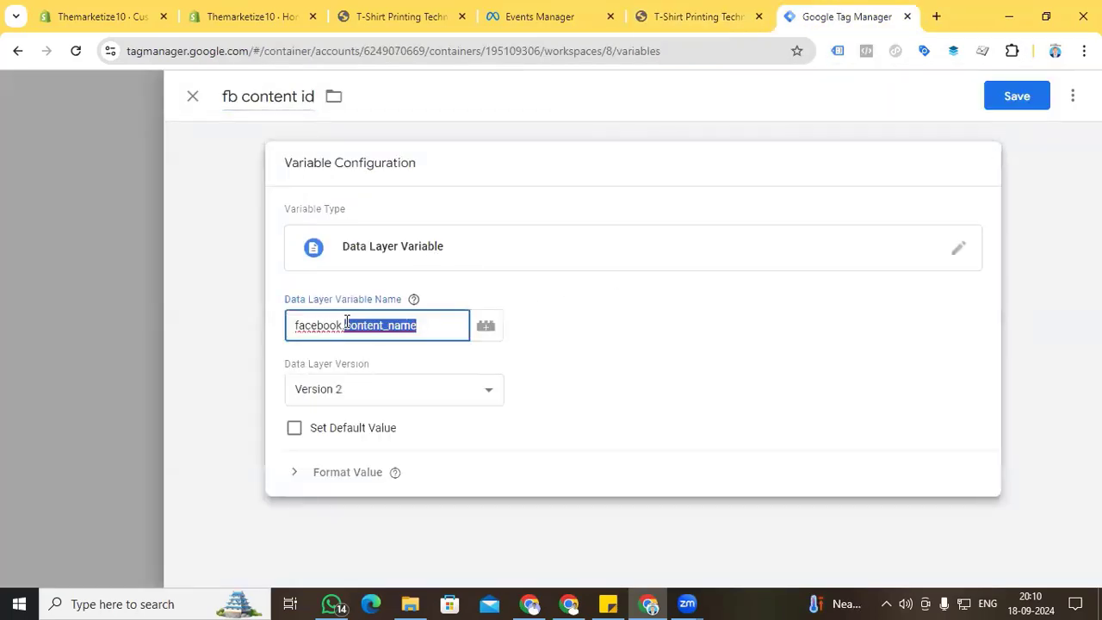
pyautogui.hotkey('ctrl', 'v')
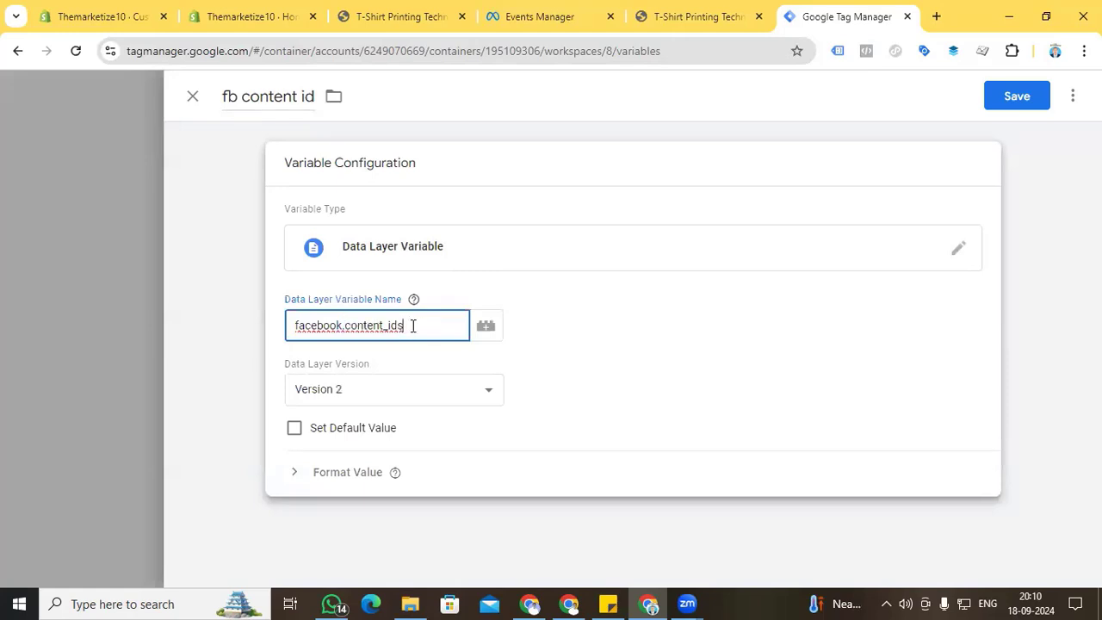
pyautogui.click(1008, 97)
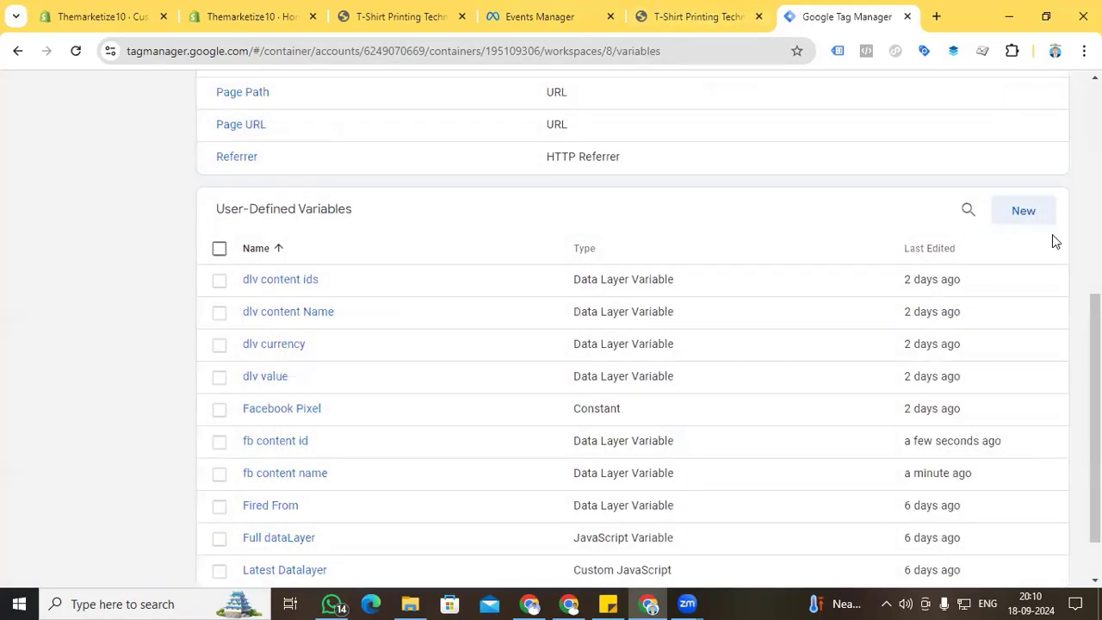
# Create a new user-defined variable of type Data Layer Variable
pyautogui.click(1024, 215)
pyautogui.click(659, 239)
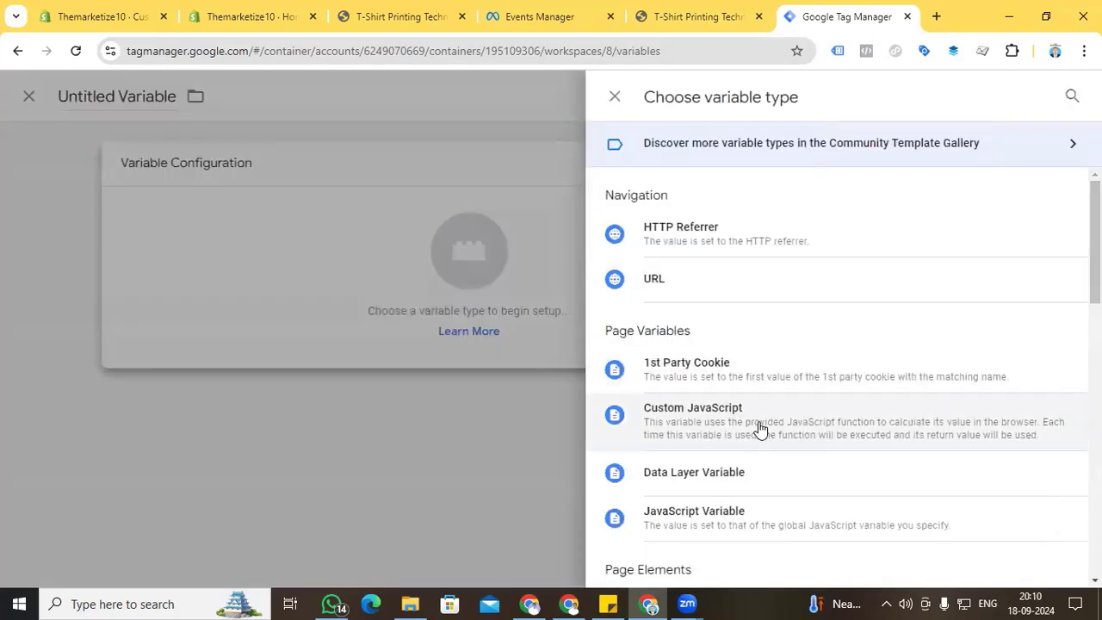
pyautogui.scroll(-2, 695, 430)
pyautogui.click(697, 308)
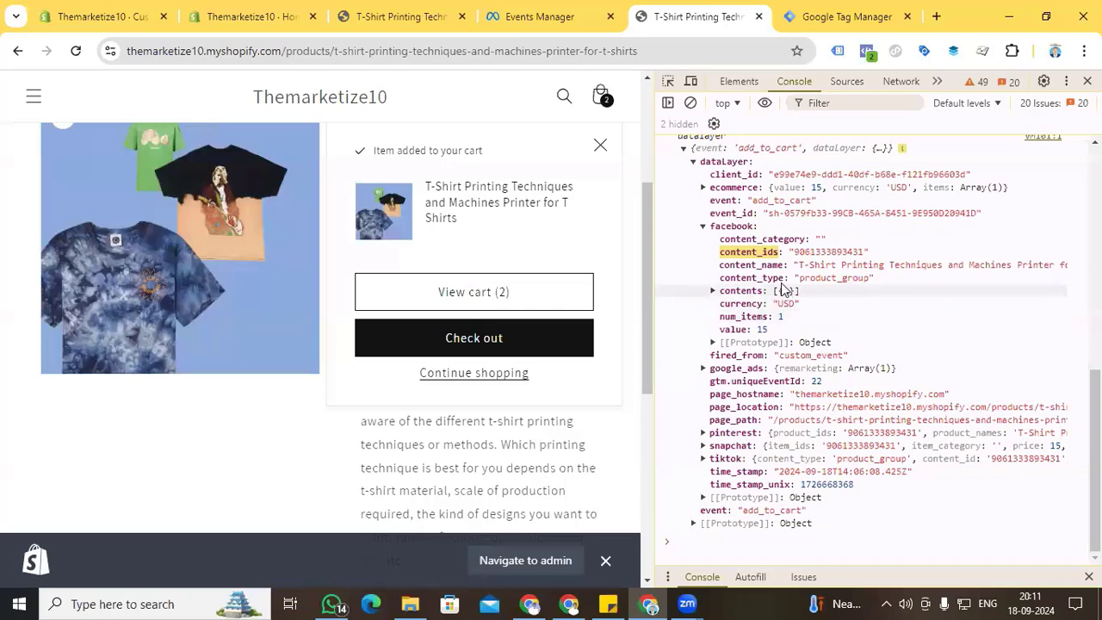
# Set the data layer variable name to facebook.value, copying both keys from the add_to_cart object in the storefront console
pyautogui.moveTo(754, 227); pyautogui.dragTo(706, 226)
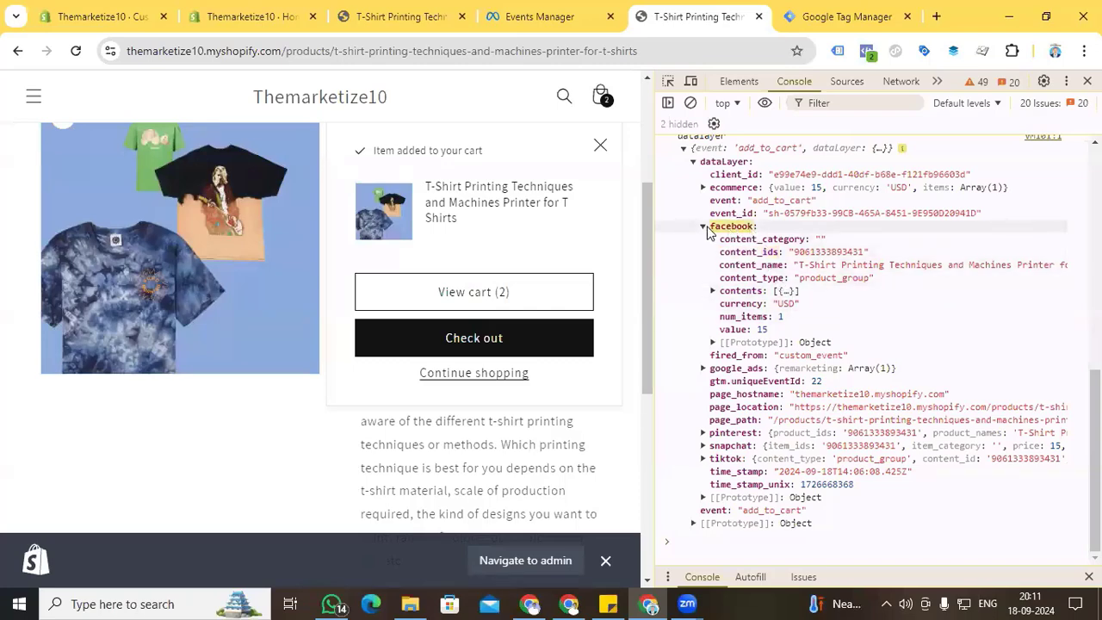
pyautogui.click(831, 19)
pyautogui.click(418, 316)
pyautogui.hotkey('ctrl', 'v')
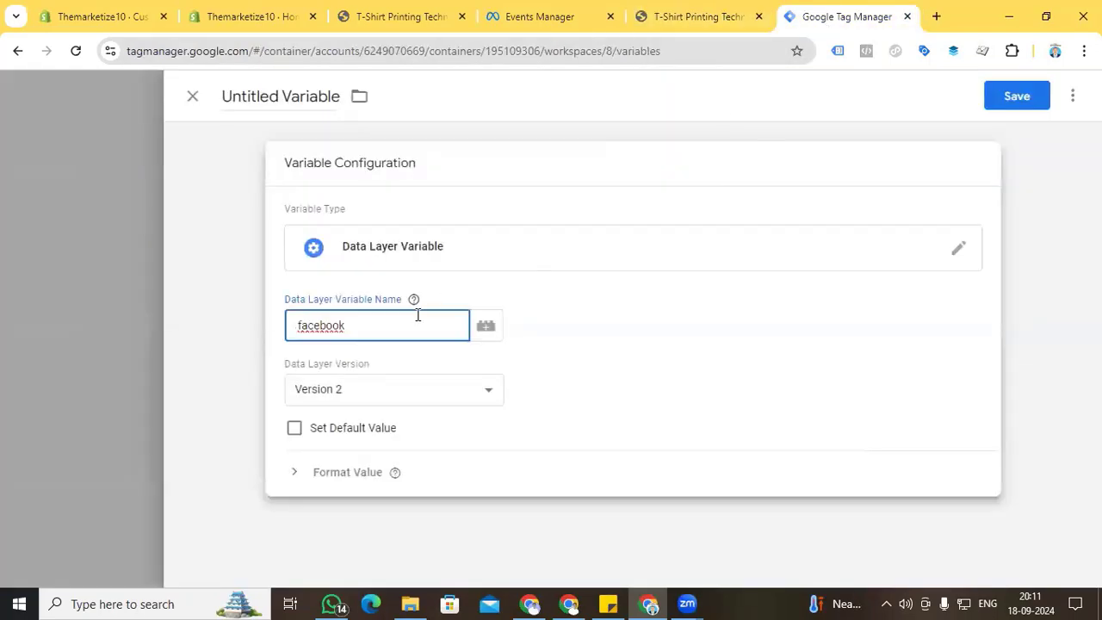
pyautogui.write('.')
pyautogui.click(680, 17)
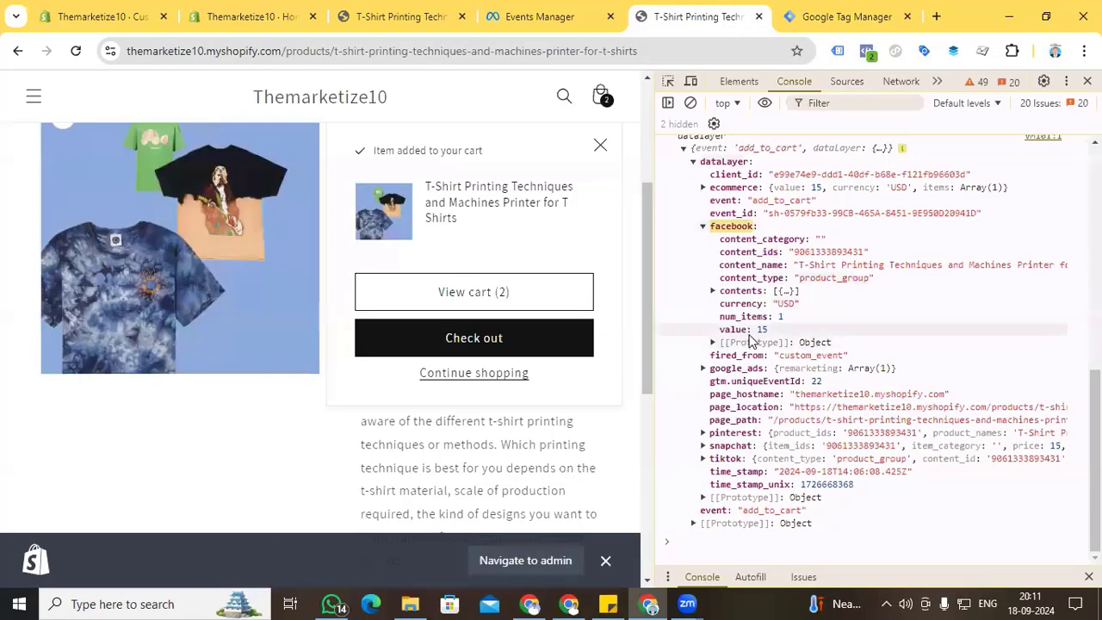
pyautogui.moveTo(748, 331); pyautogui.dragTo(721, 331)
pyautogui.hotkey('ctrl', 'c')
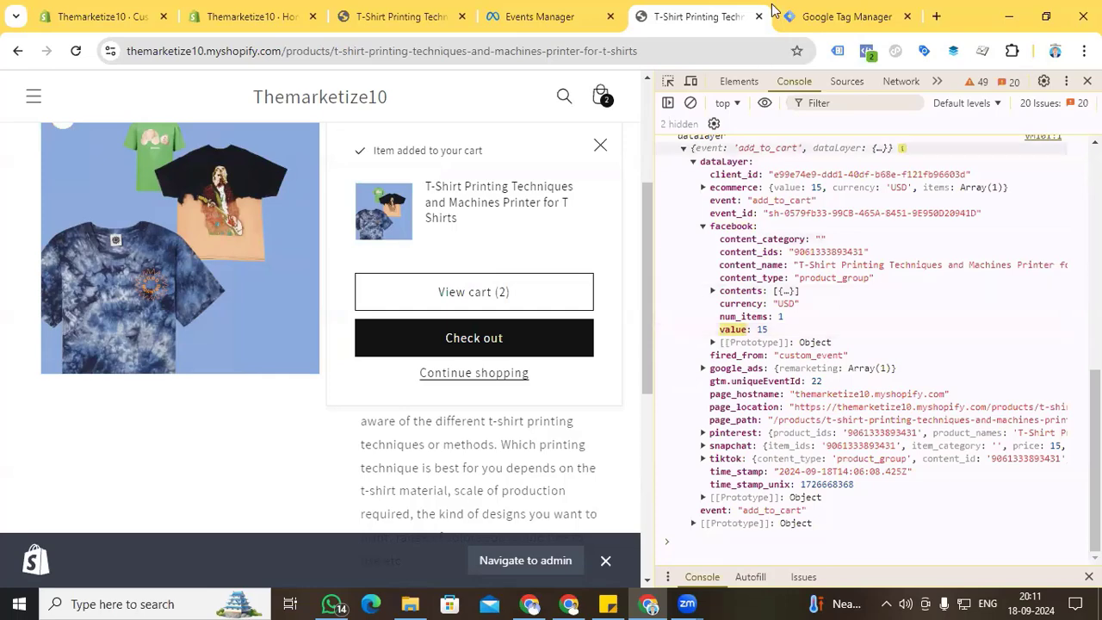
pyautogui.click(829, 19)
pyautogui.hotkey('ctrl', 'v')
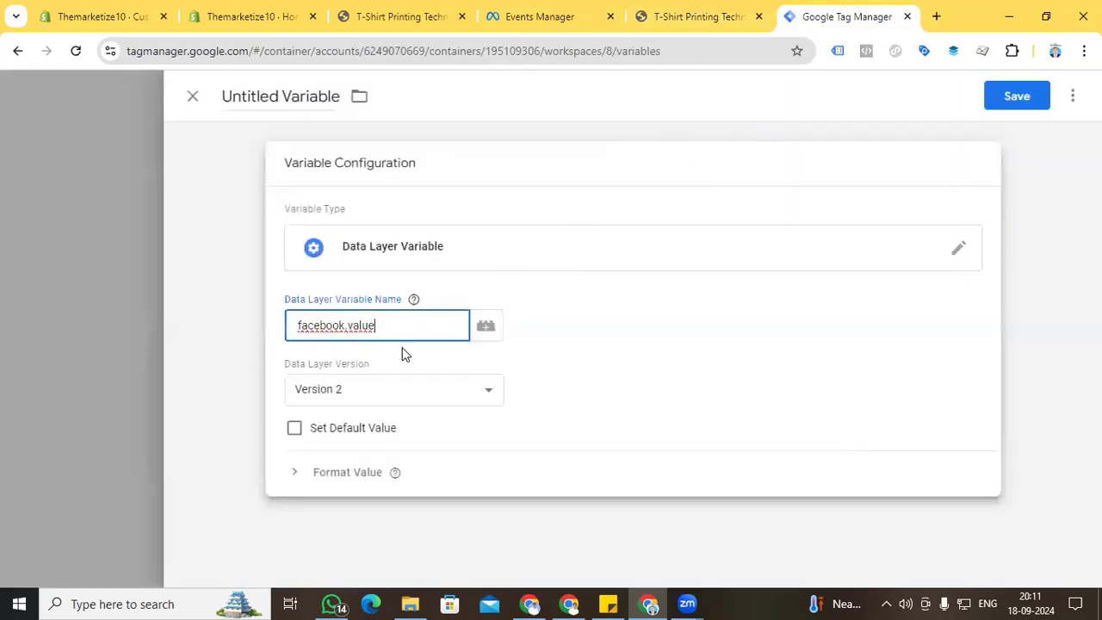
# Name the new variable "facebook value" and save it
pyautogui.click(310, 96)
pyautogui.write('facebook ')
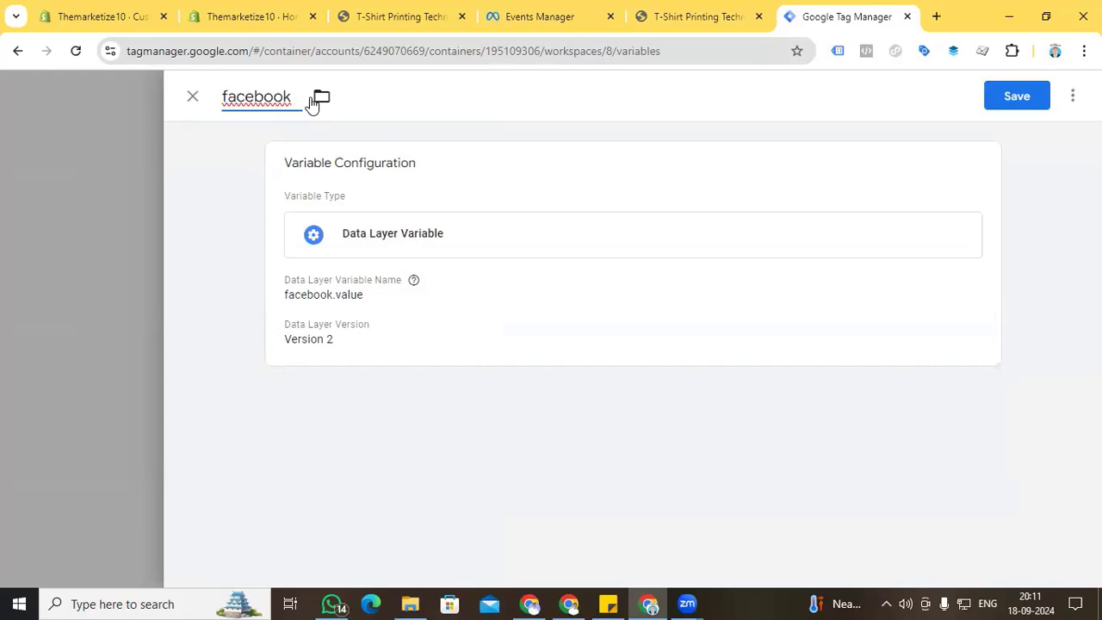
pyautogui.write('value')
pyautogui.click(1012, 96)
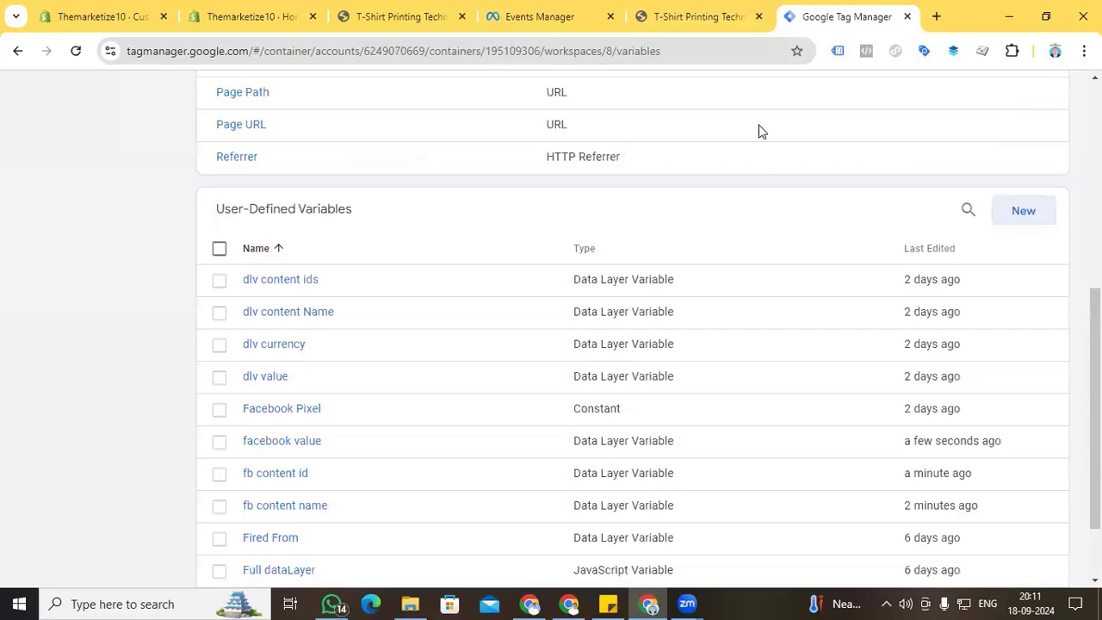
# Create another Data Layer Variable with the data layer name facebook.currency, using the keys from the storefront console
pyautogui.click(1021, 211)
pyautogui.click(632, 253)
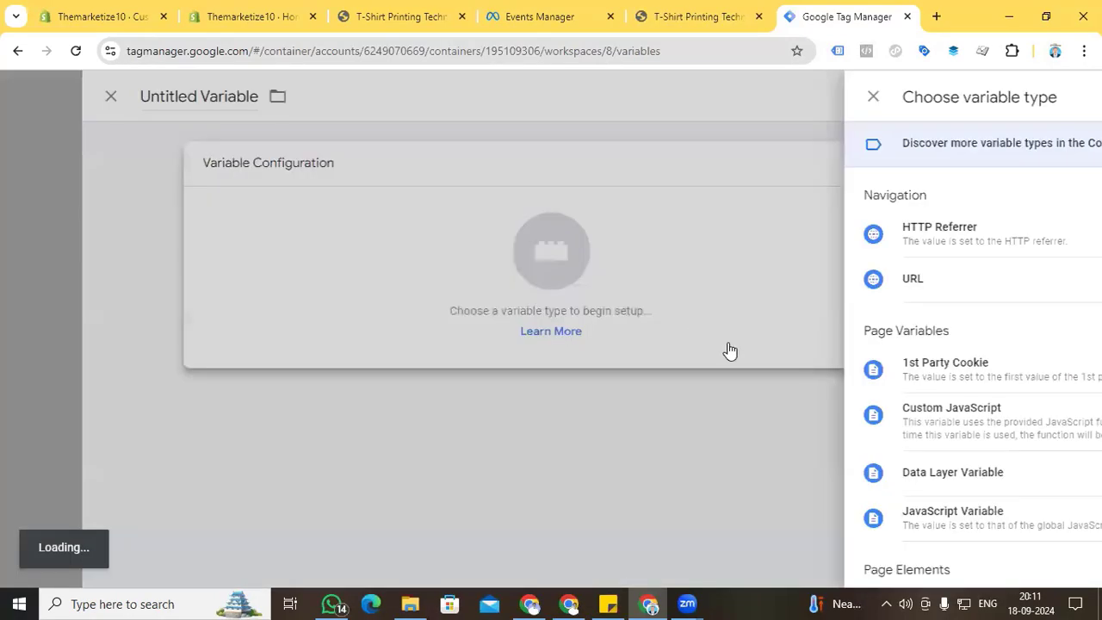
pyautogui.scroll(-1, 729, 350)
pyautogui.click(787, 387)
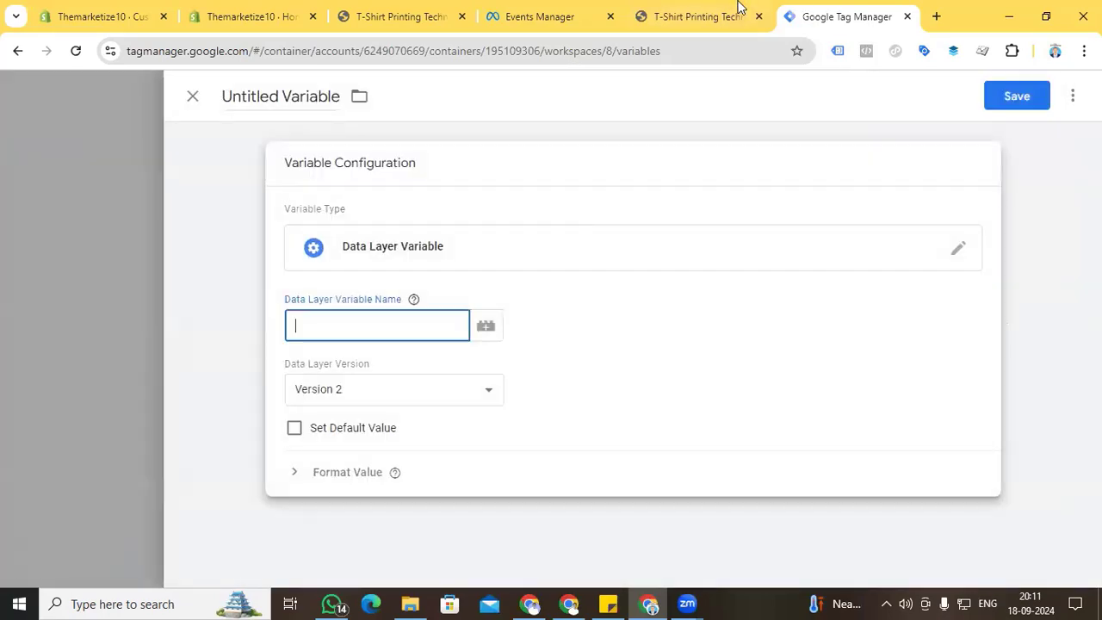
pyautogui.click(738, 7)
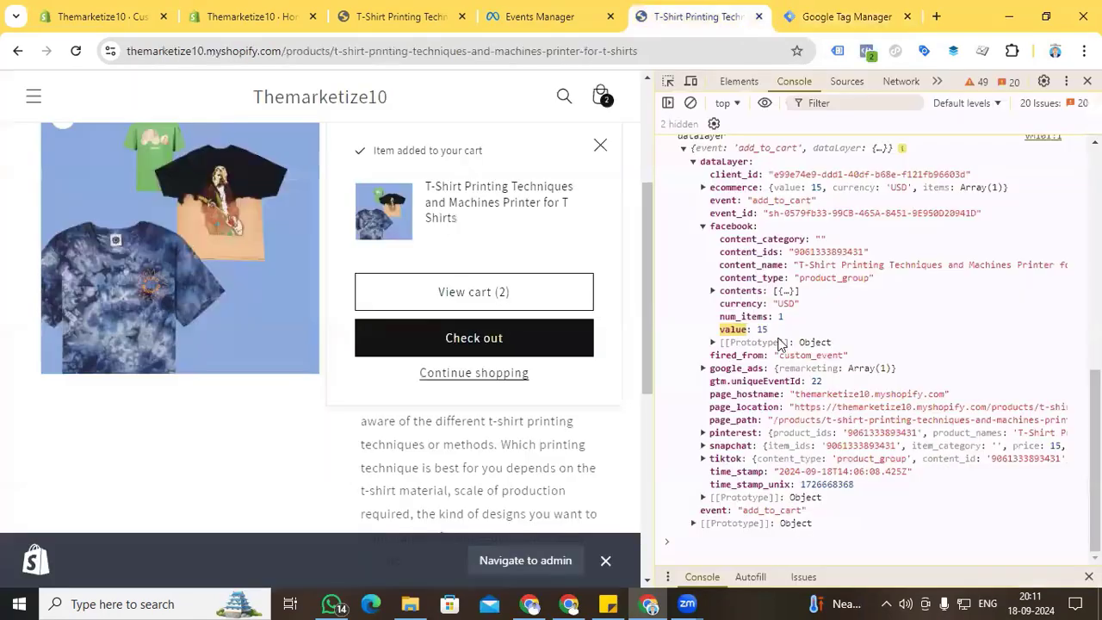
pyautogui.doubleClick(731, 227)
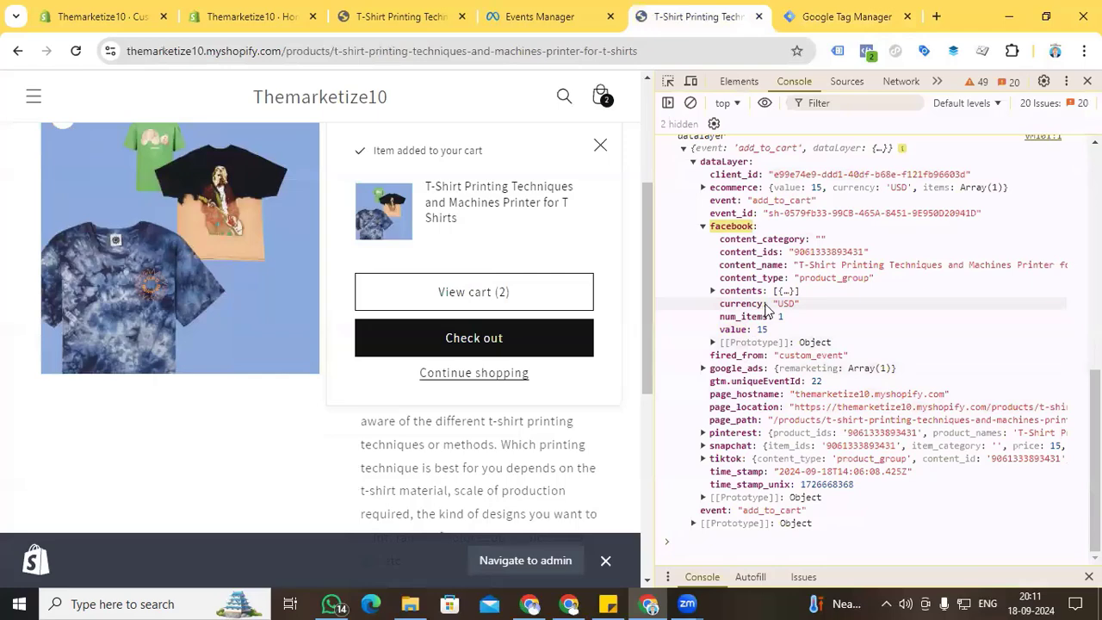
pyautogui.doubleClick(738, 303)
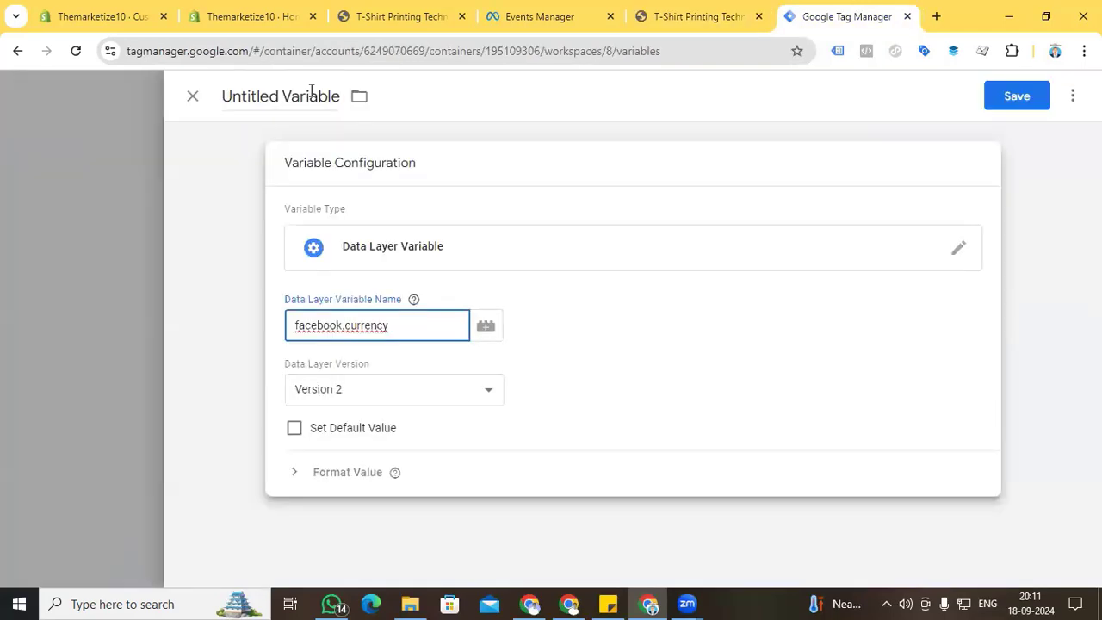
# Name the facebook.currency variable "facebook currency" and save it
pyautogui.click(310, 93)
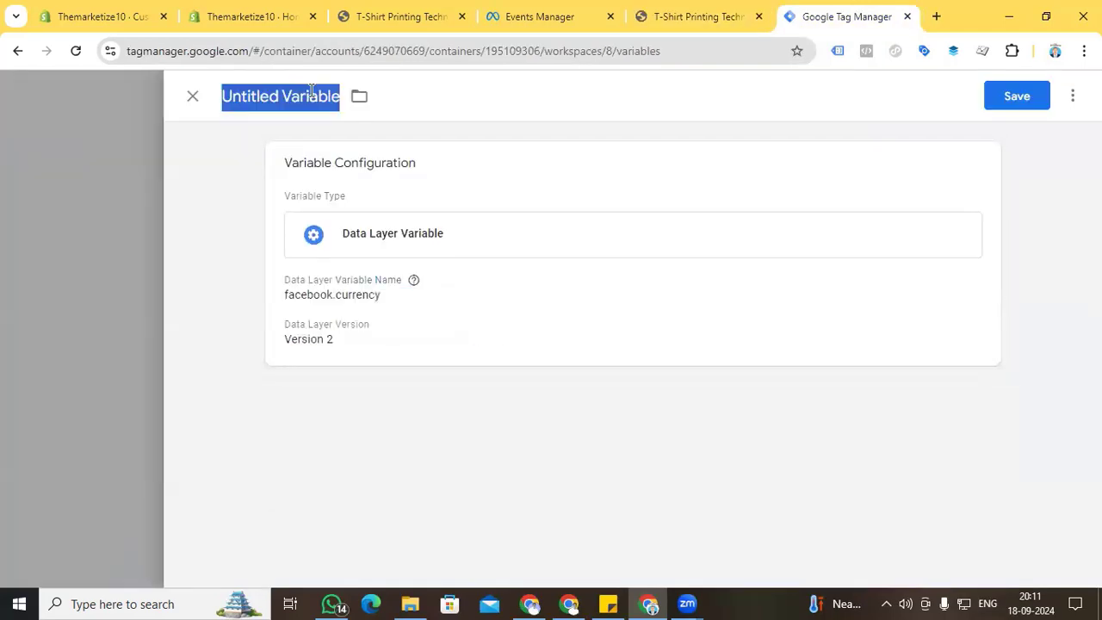
pyautogui.write('facebook curr')
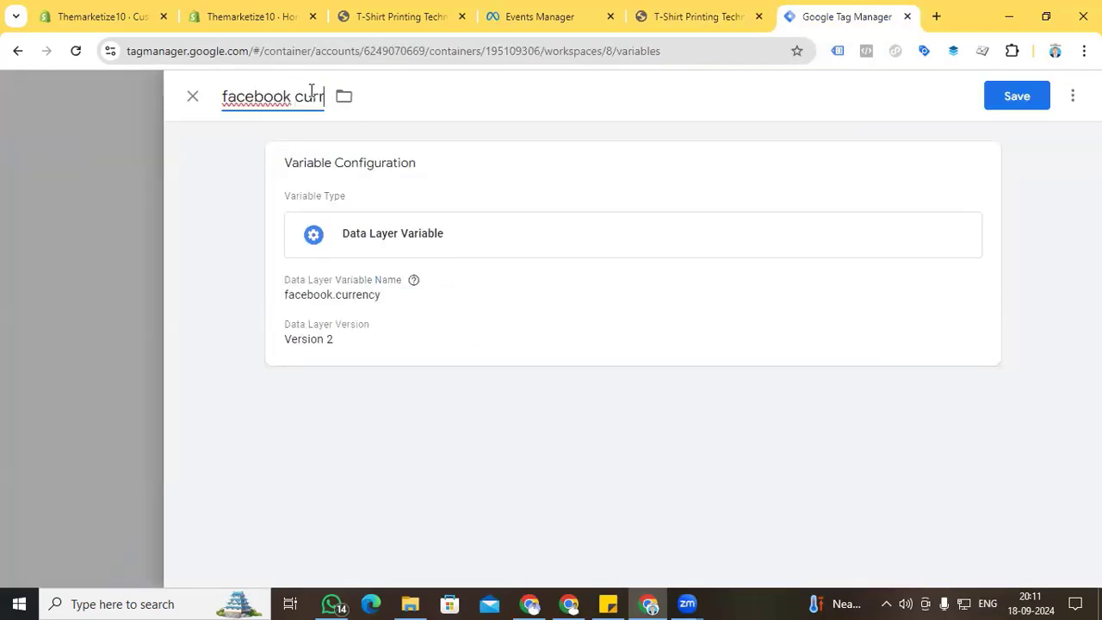
pyautogui.write('ency')
pyautogui.click(1009, 102)
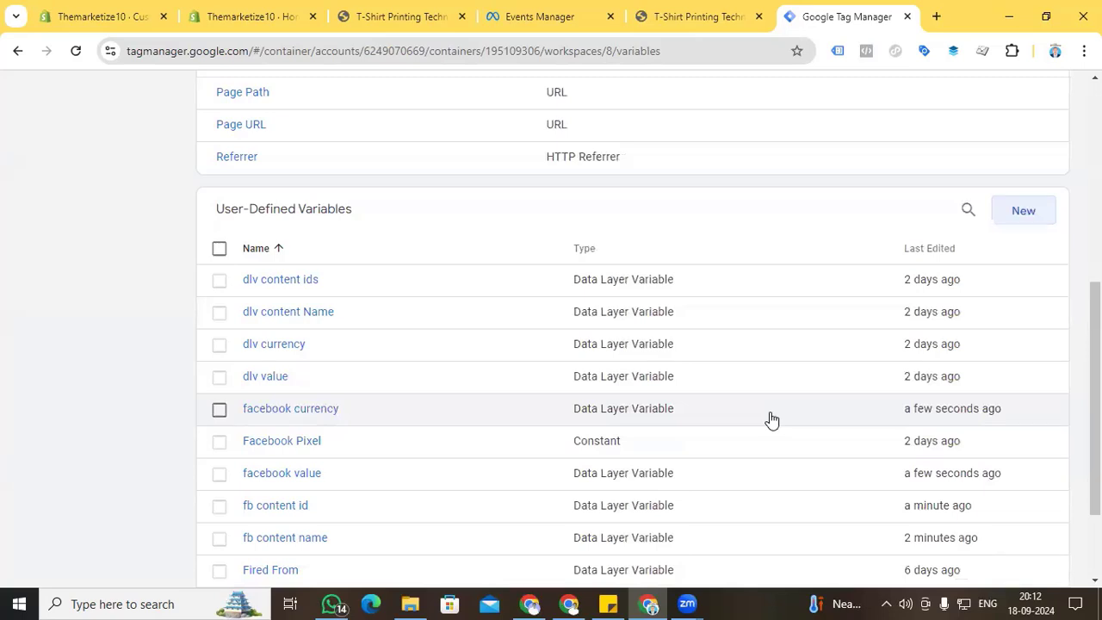
# Create a new trigger of type Custom Event in the workspace
pyautogui.scroll(5, 767, 418)
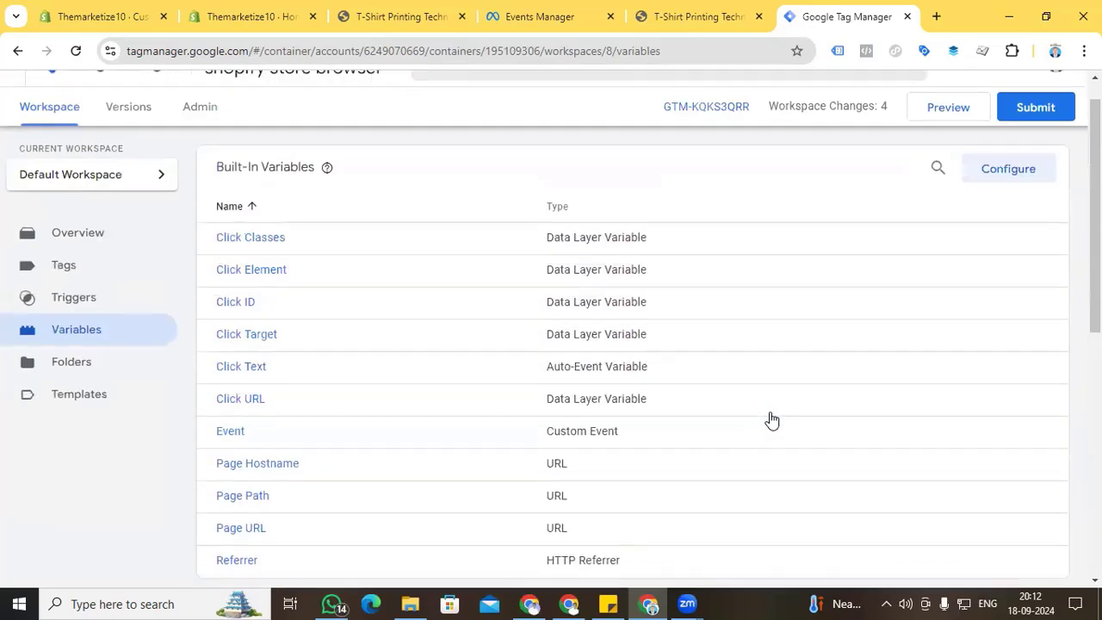
pyautogui.click(112, 305)
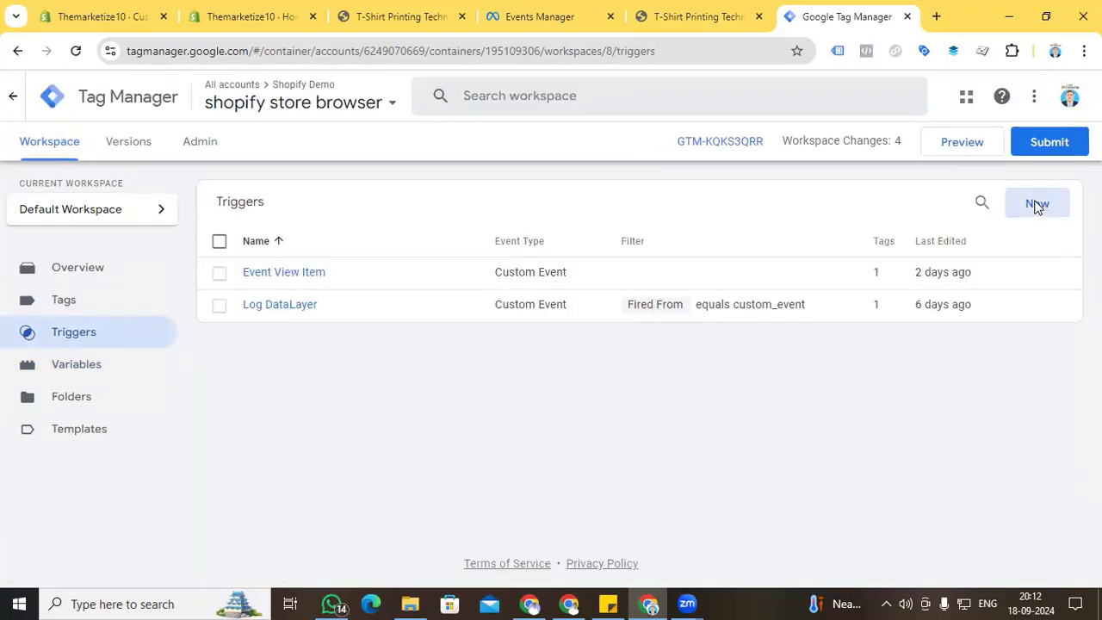
pyautogui.click(1033, 204)
pyautogui.click(629, 254)
pyautogui.scroll(-2, 737, 461)
pyautogui.scroll(-3, 737, 460)
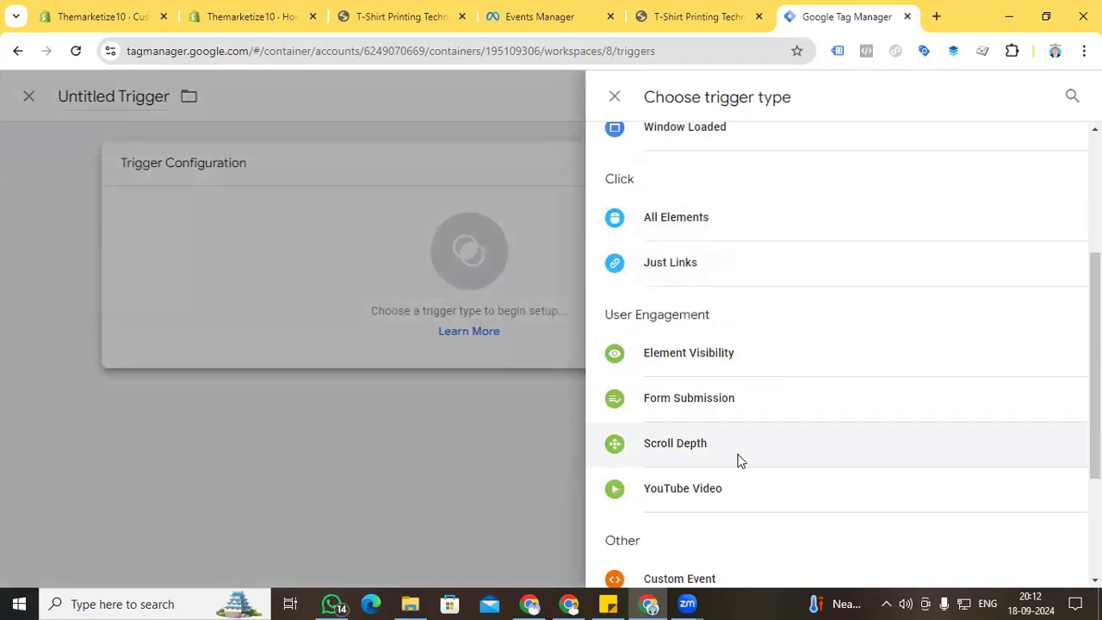
pyautogui.click(727, 388)
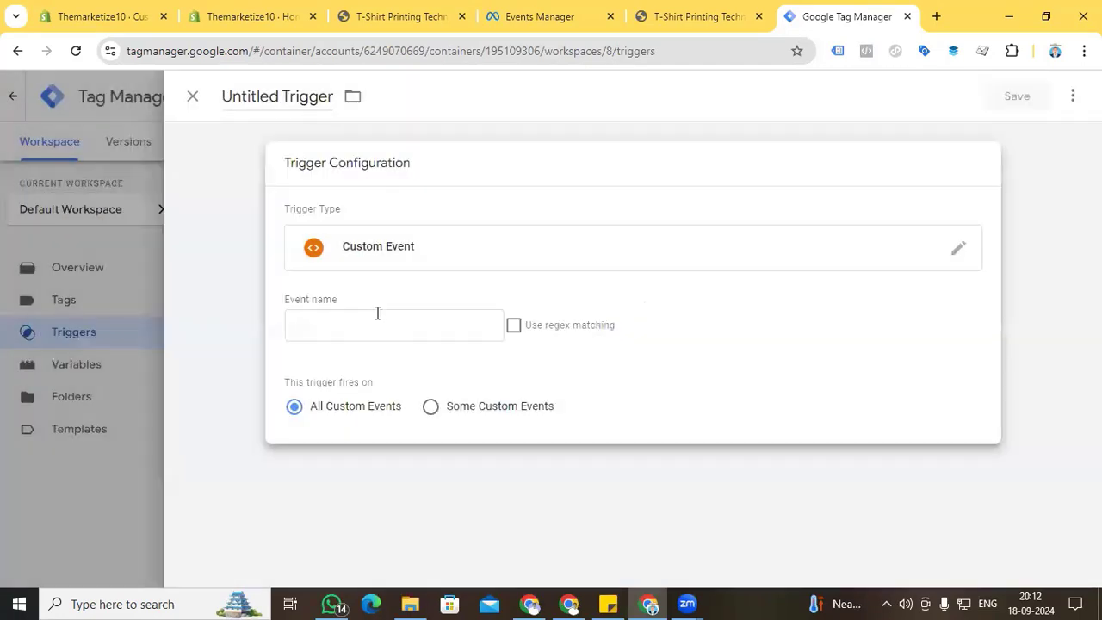
# Set the trigger's event name to add_to_cart, copying it from the data layer event in the storefront console
pyautogui.click(378, 321)
pyautogui.click(686, 300)
pyautogui.click(695, 17)
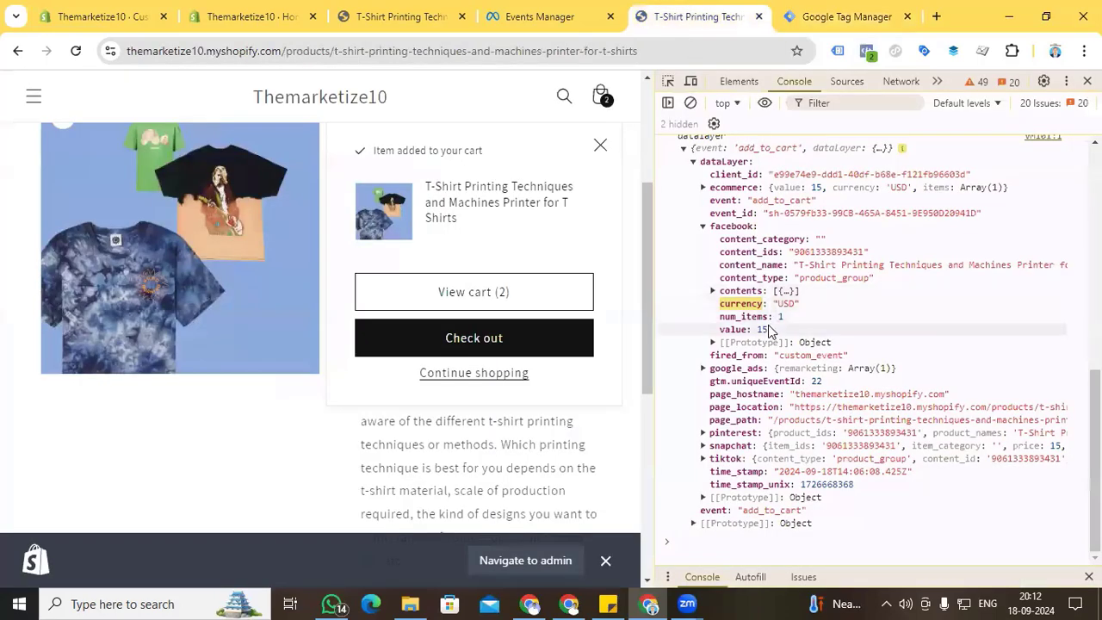
pyautogui.scroll(2, 766, 319)
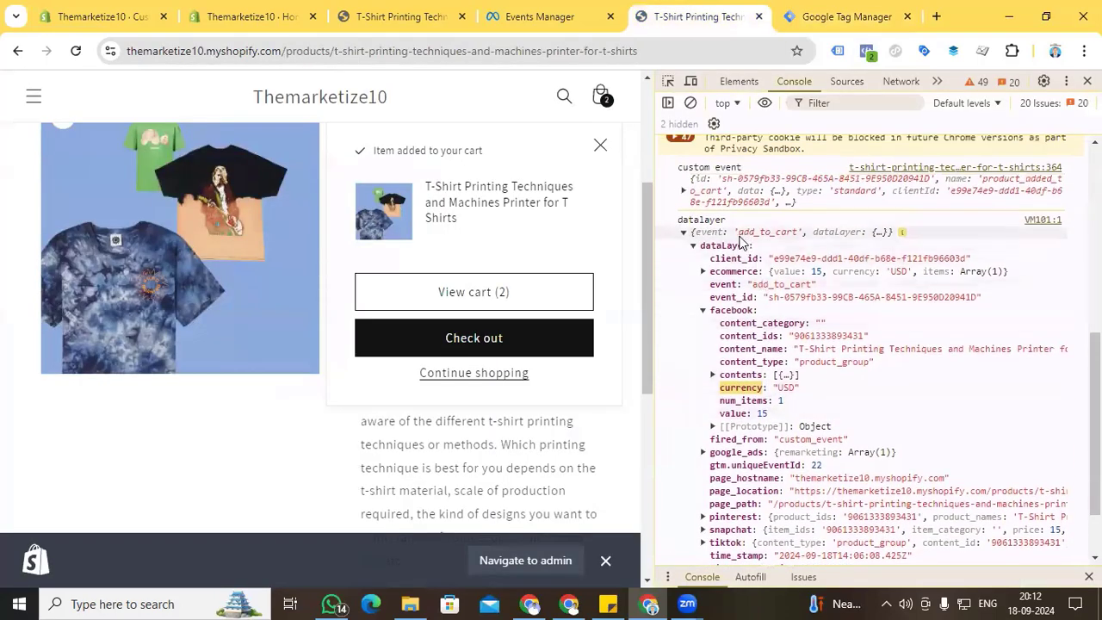
pyautogui.doubleClick(771, 232)
pyautogui.hotkey('ctrl', 'c')
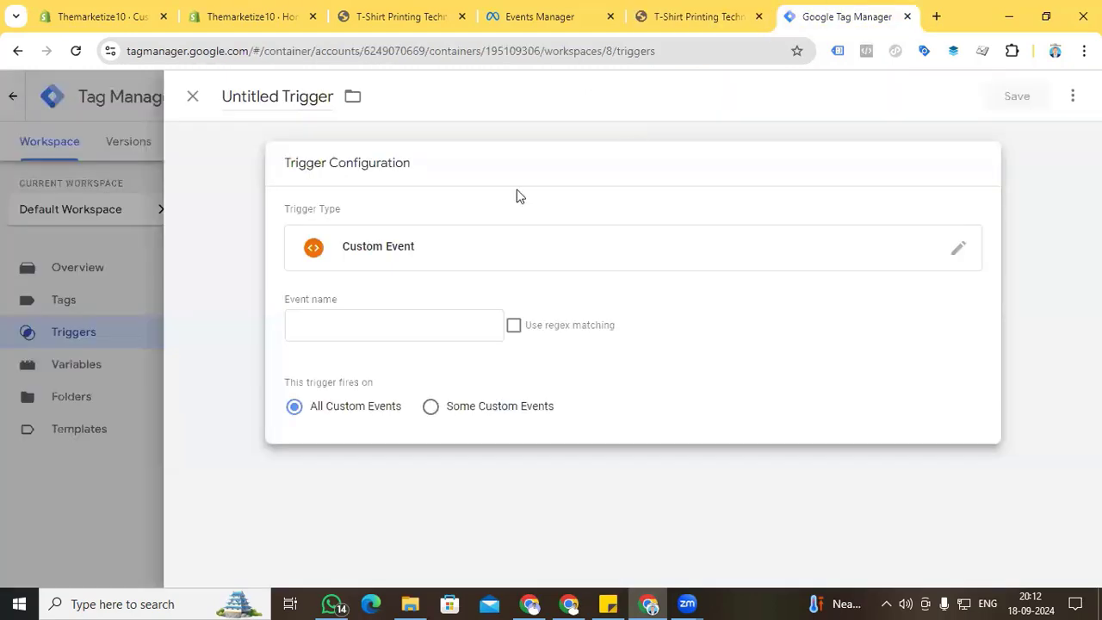
pyautogui.click(833, 16)
pyautogui.click(398, 318)
pyautogui.hotkey('ctrl', 'v')
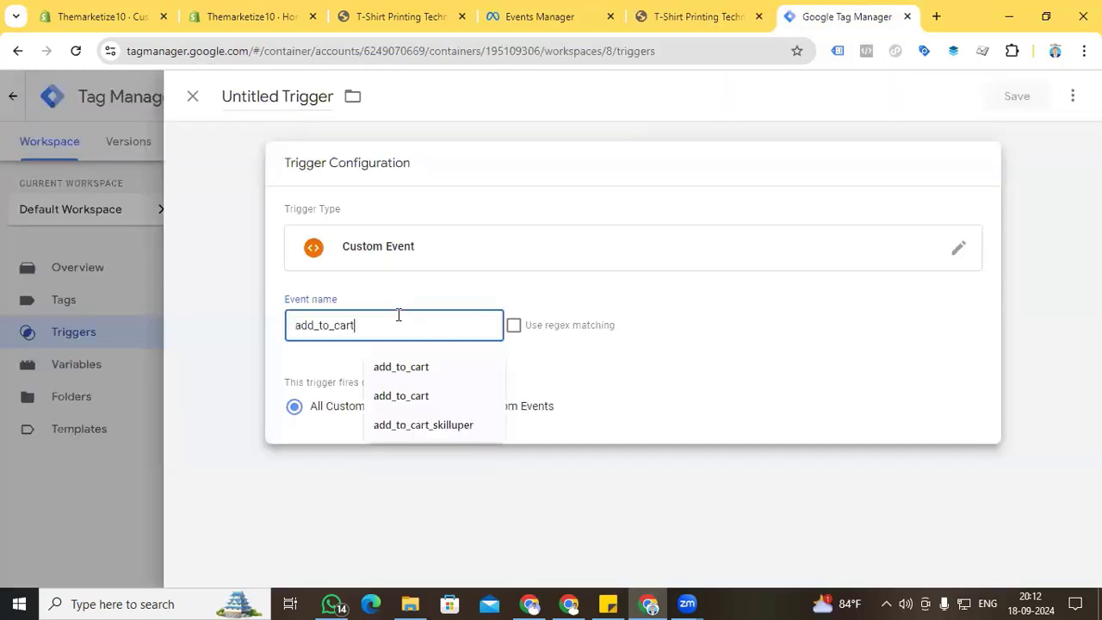
# Name the trigger "event - add to cart" and save it
pyautogui.click(280, 96)
pyautogui.write('eve')
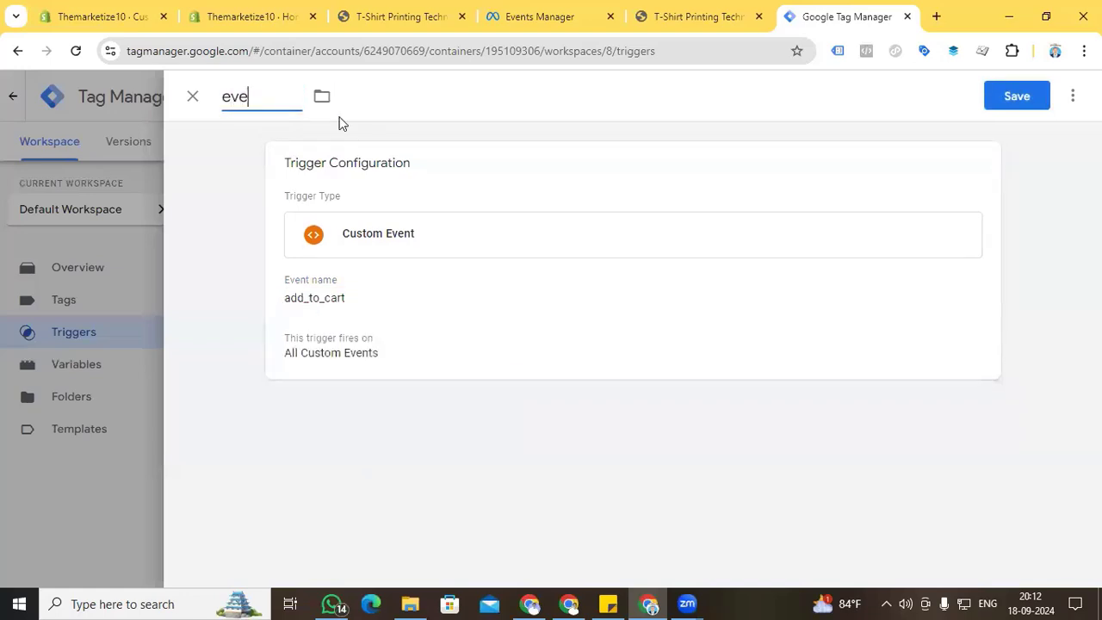
pyautogui.write('nt - add to cart')
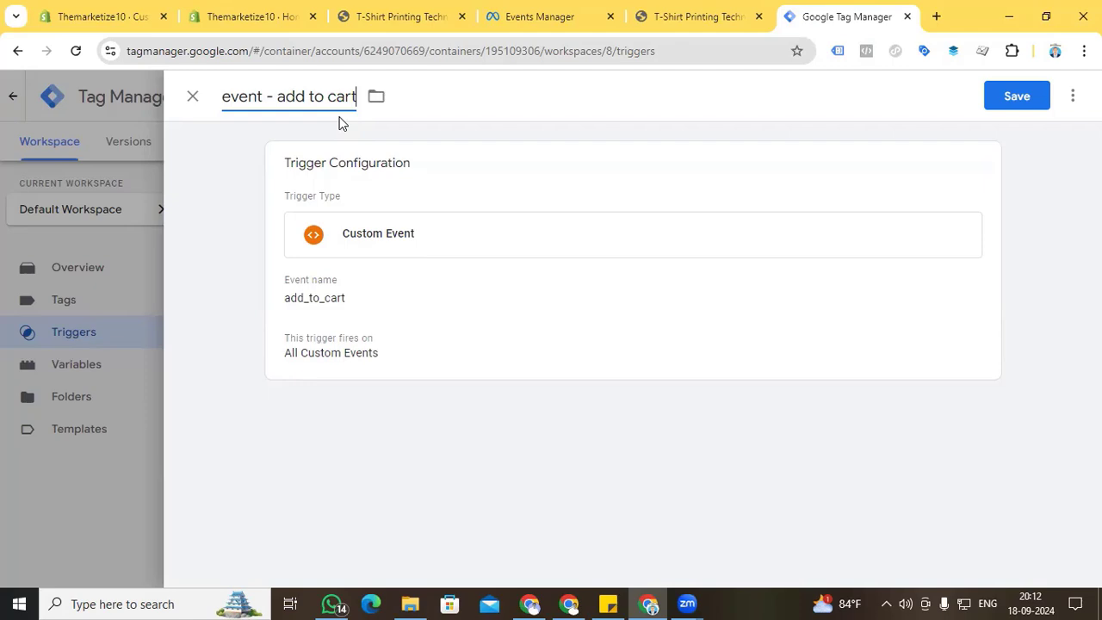
pyautogui.click(1016, 95)
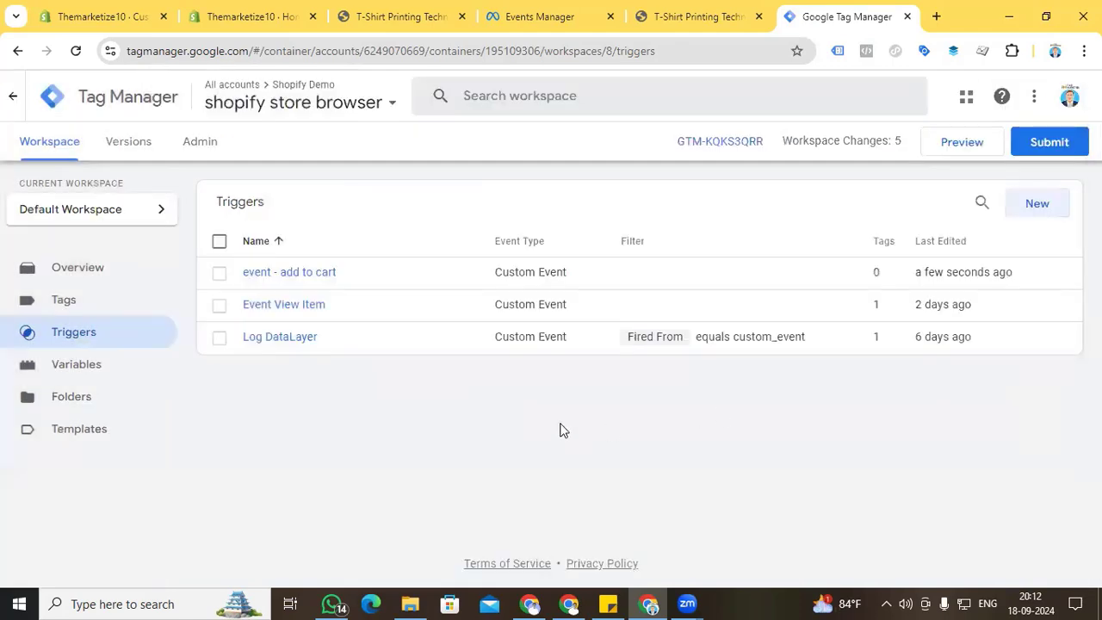
# Create a new tag using the Facebook Pixel template from facebookarchive
pyautogui.click(92, 307)
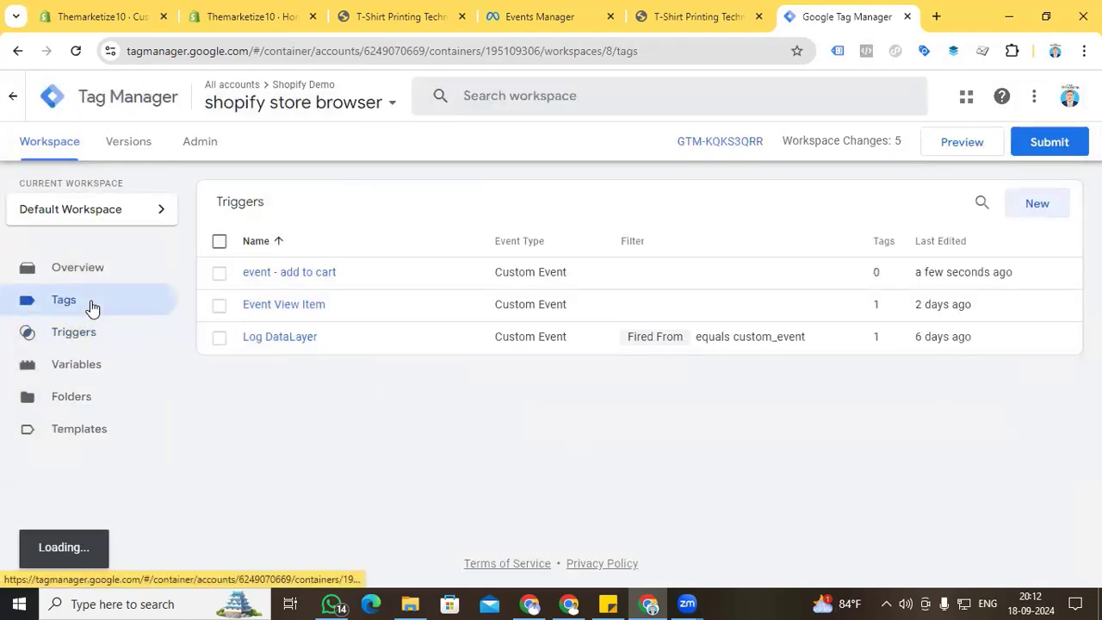
pyautogui.click(1009, 198)
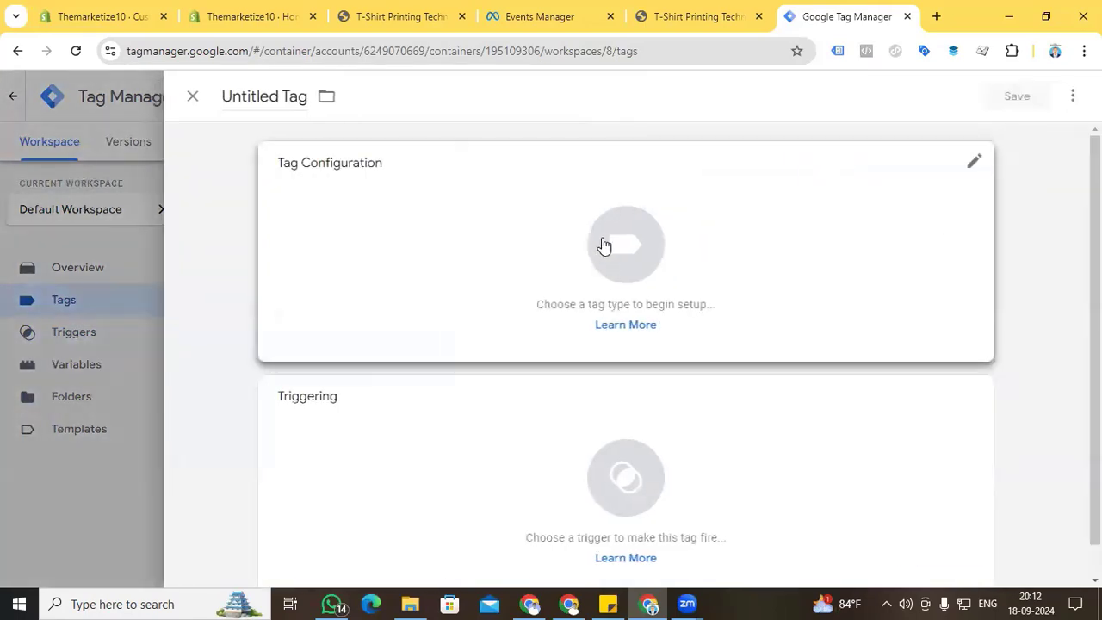
pyautogui.click(604, 245)
pyautogui.scroll(-4, 680, 335)
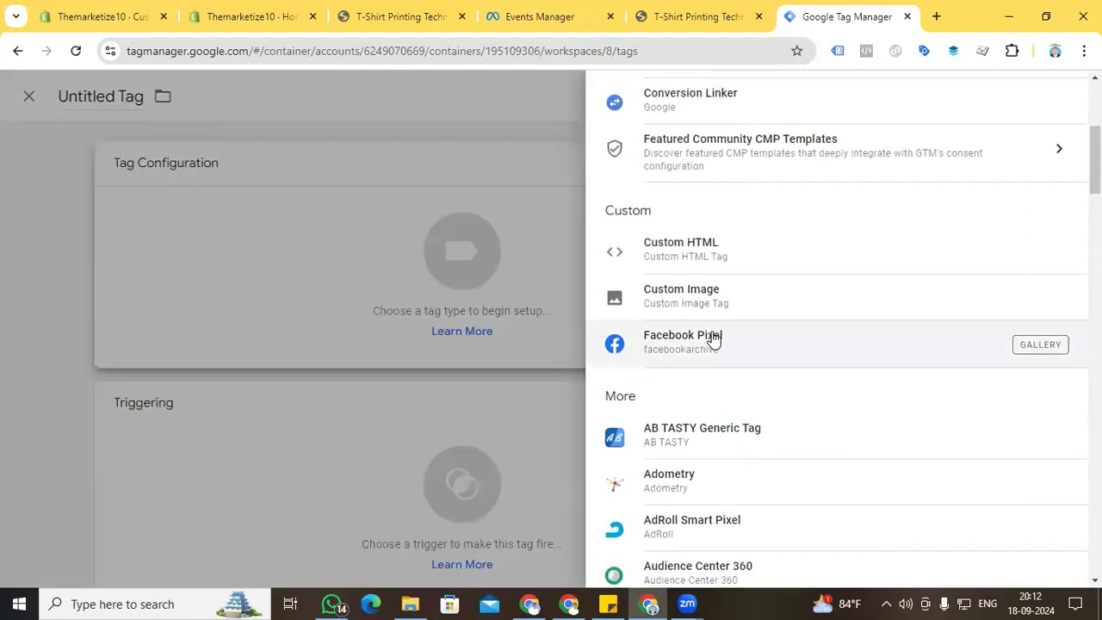
pyautogui.click(711, 340)
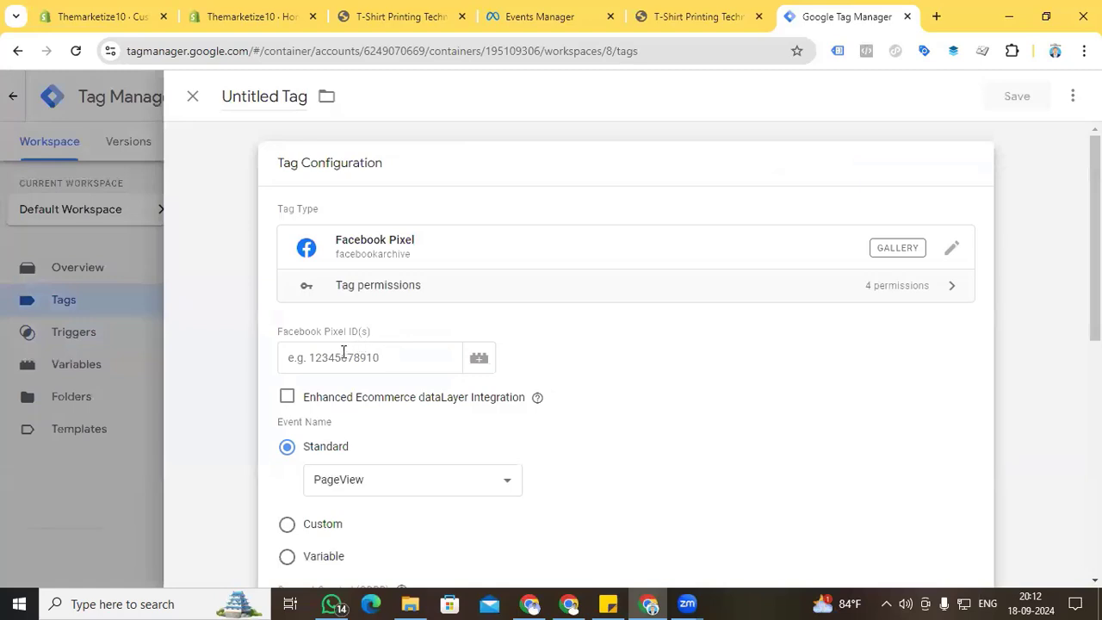
# Set the tag's Facebook Pixel ID to the {{Facebook Pixel}} variable
pyautogui.click(349, 340)
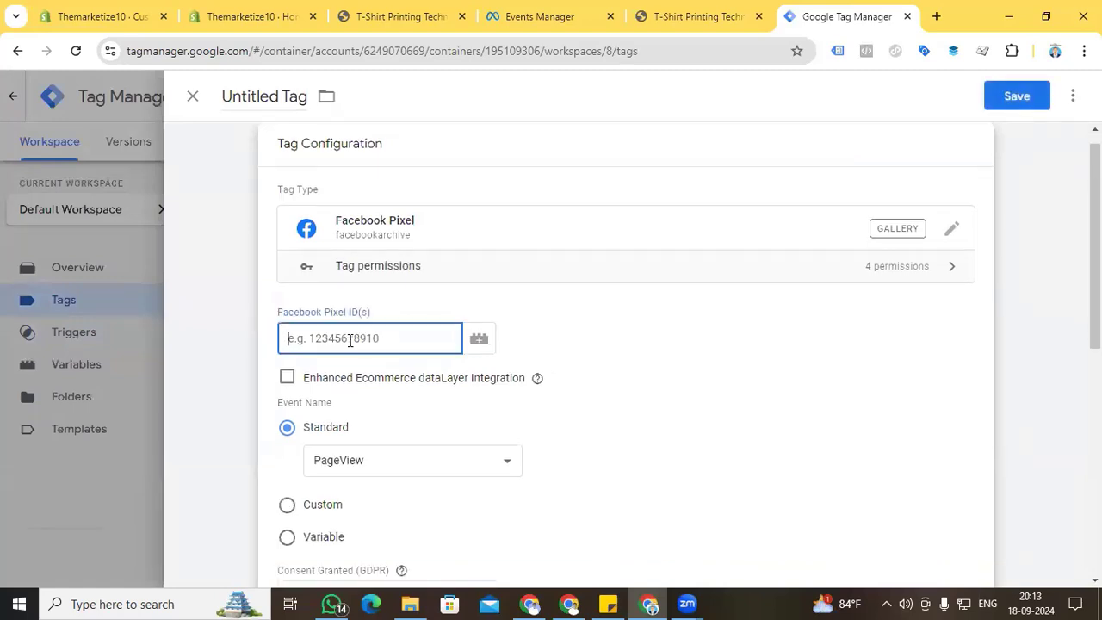
pyautogui.write('{{')
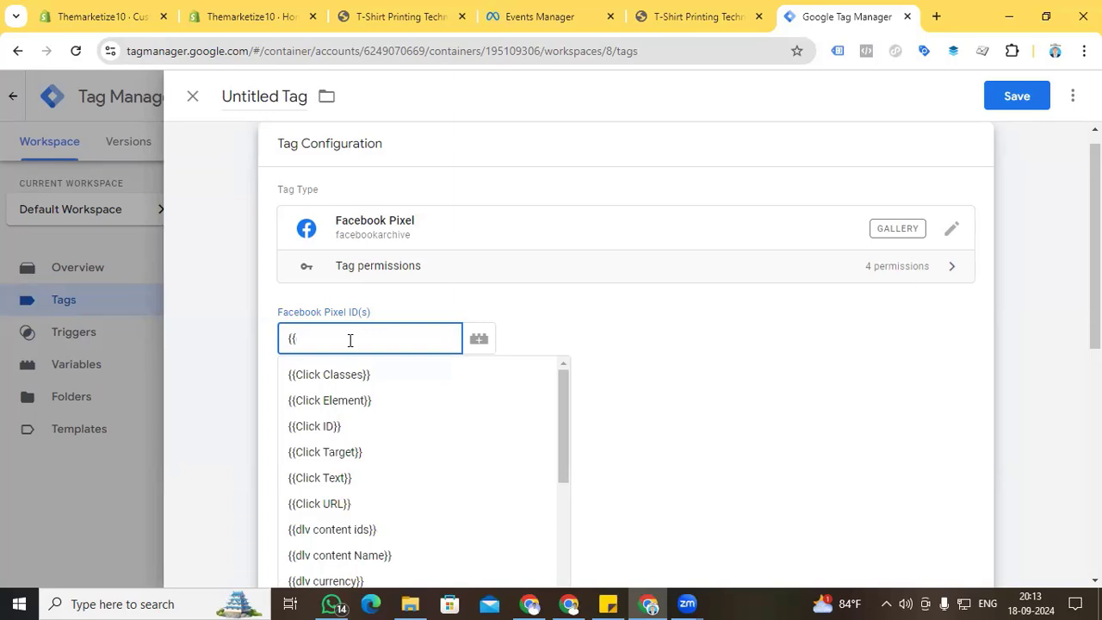
pyautogui.write('pix')
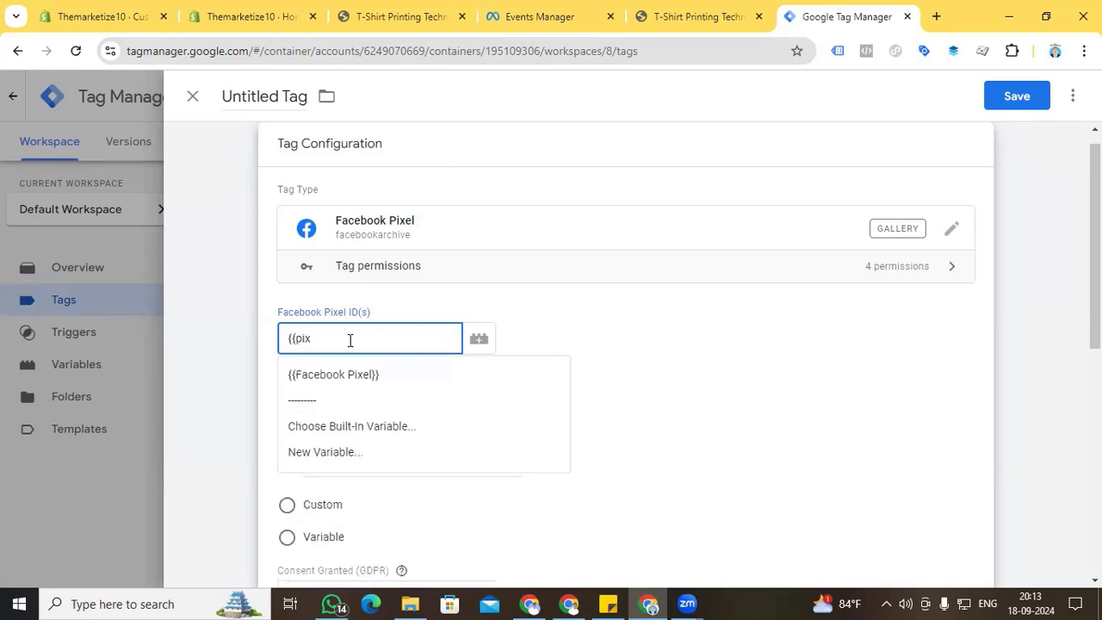
pyautogui.click(338, 371)
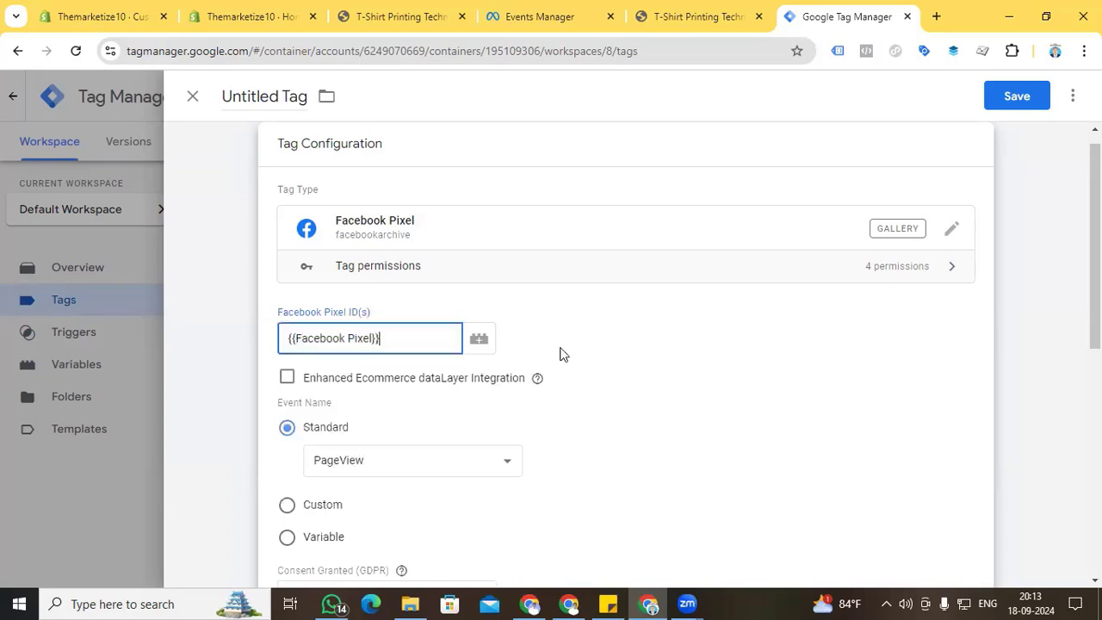
# Set the tag's standard event name to AddToCart
pyautogui.scroll(-2, 679, 340)
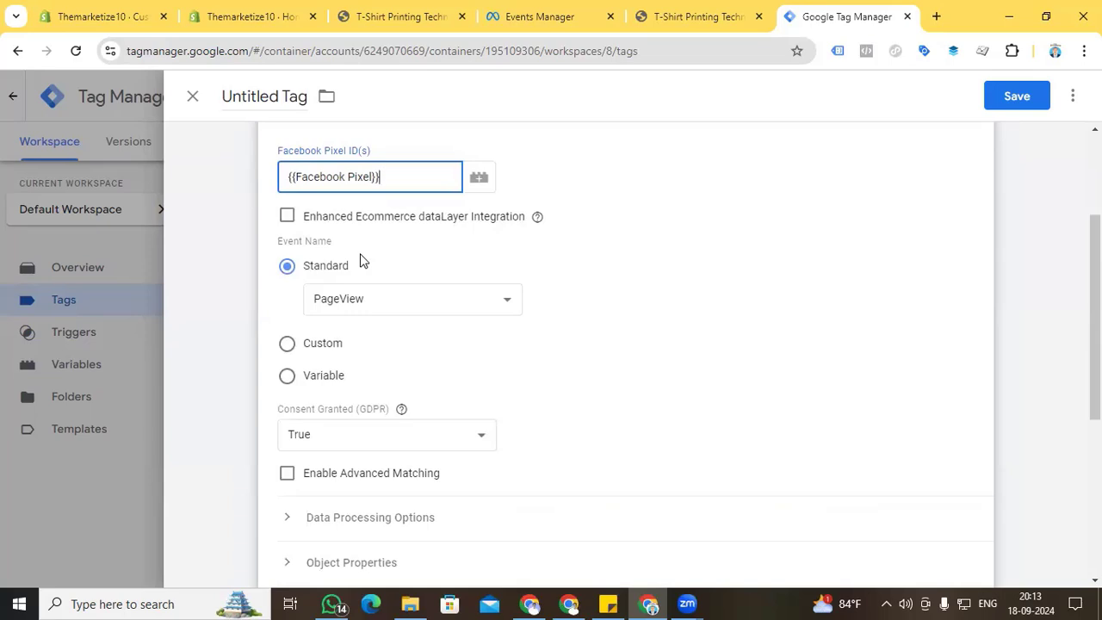
pyautogui.click(478, 300)
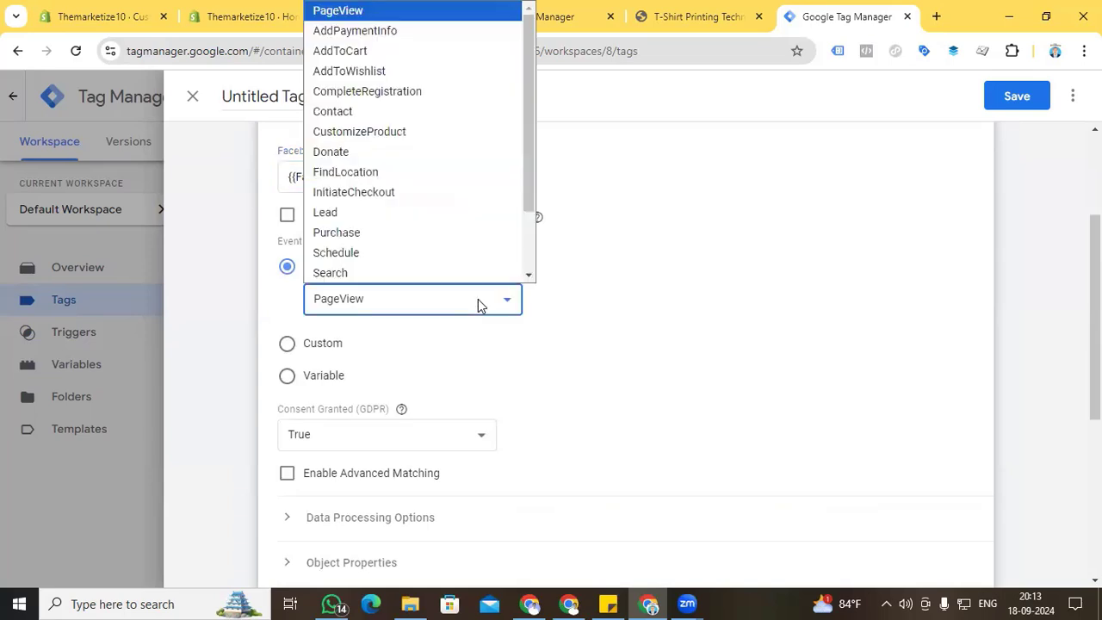
pyautogui.click(370, 54)
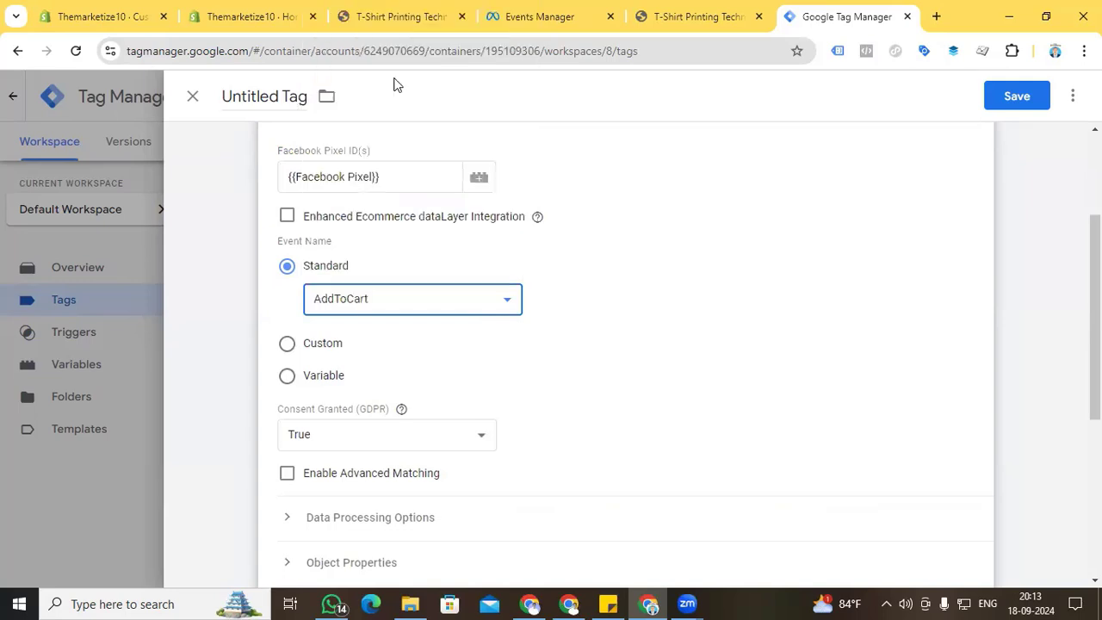
pyautogui.scroll(-3, 617, 366)
pyautogui.scroll(3, 615, 368)
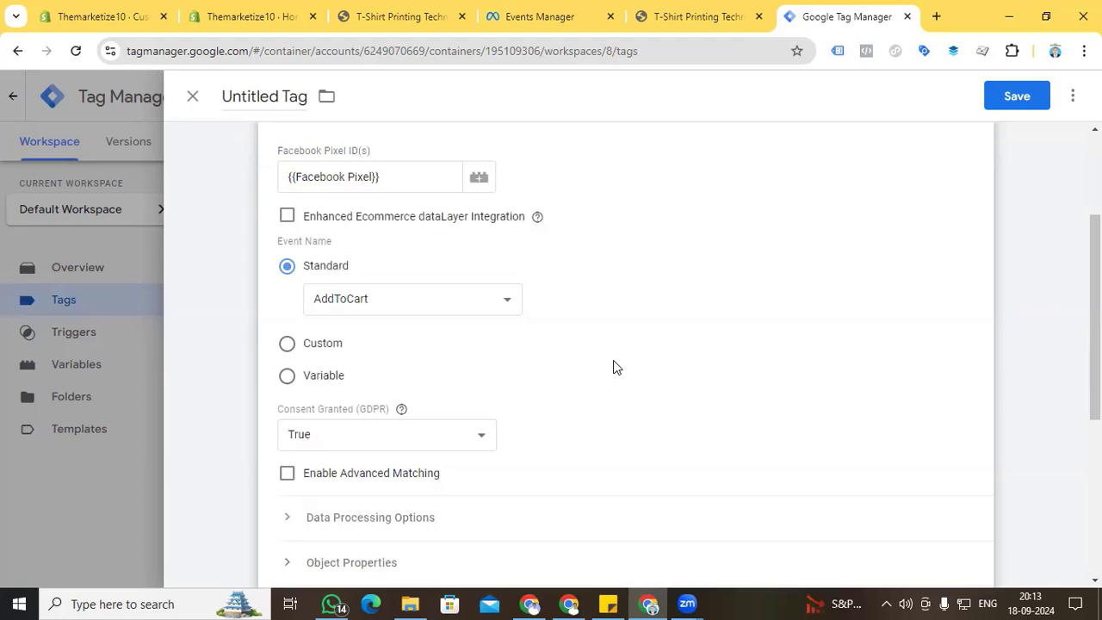
# Add an object property named content_type with the value product to the tag
pyautogui.scroll(-3, 552, 356)
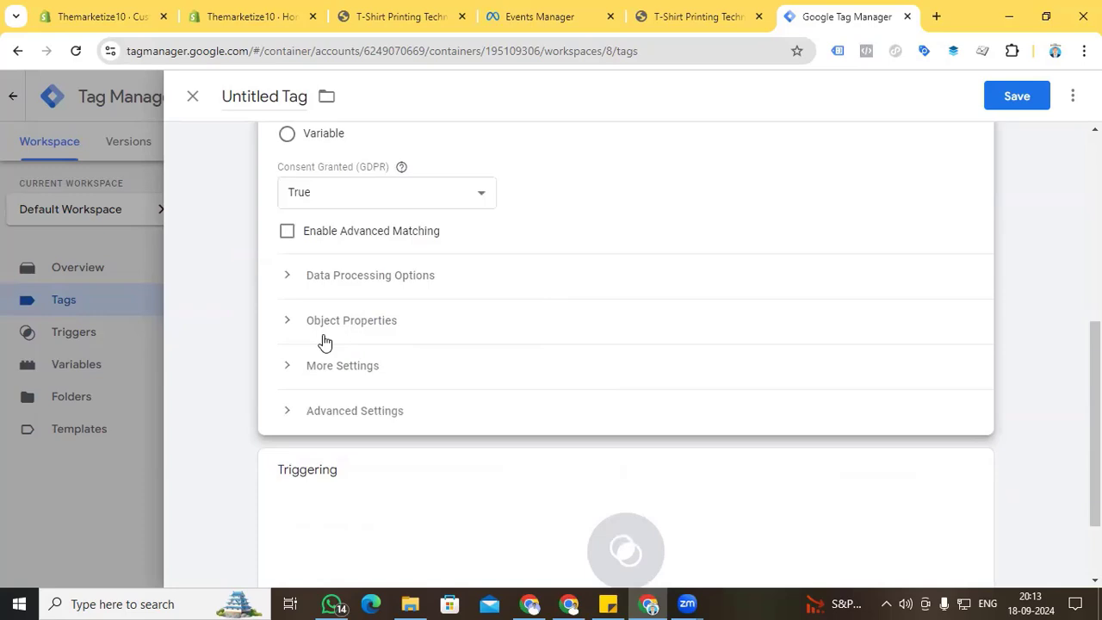
pyautogui.click(289, 328)
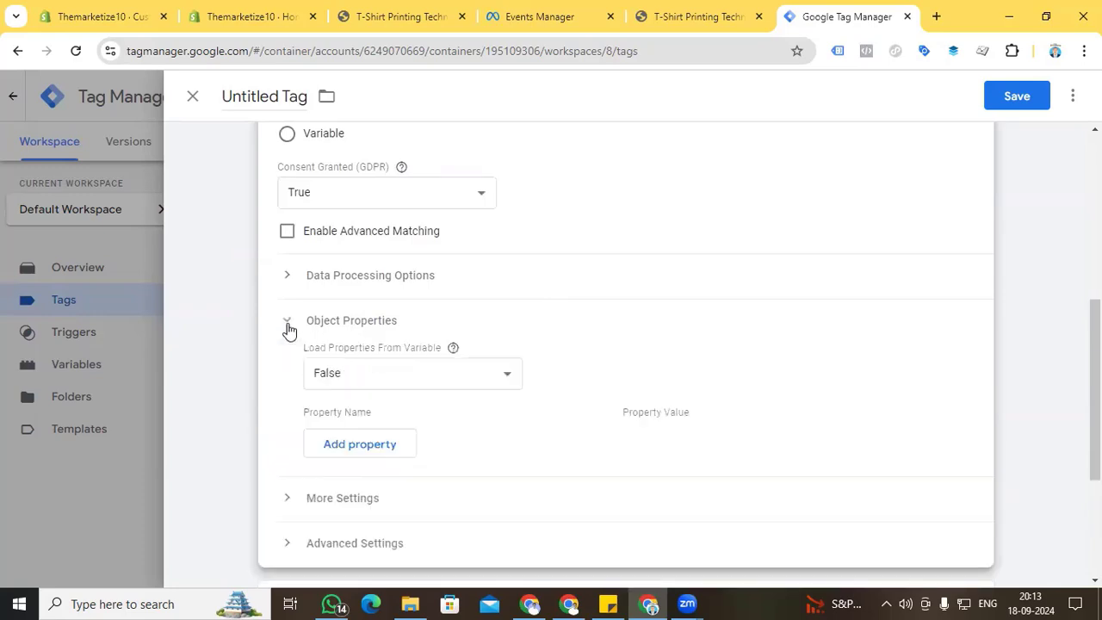
pyautogui.click(372, 444)
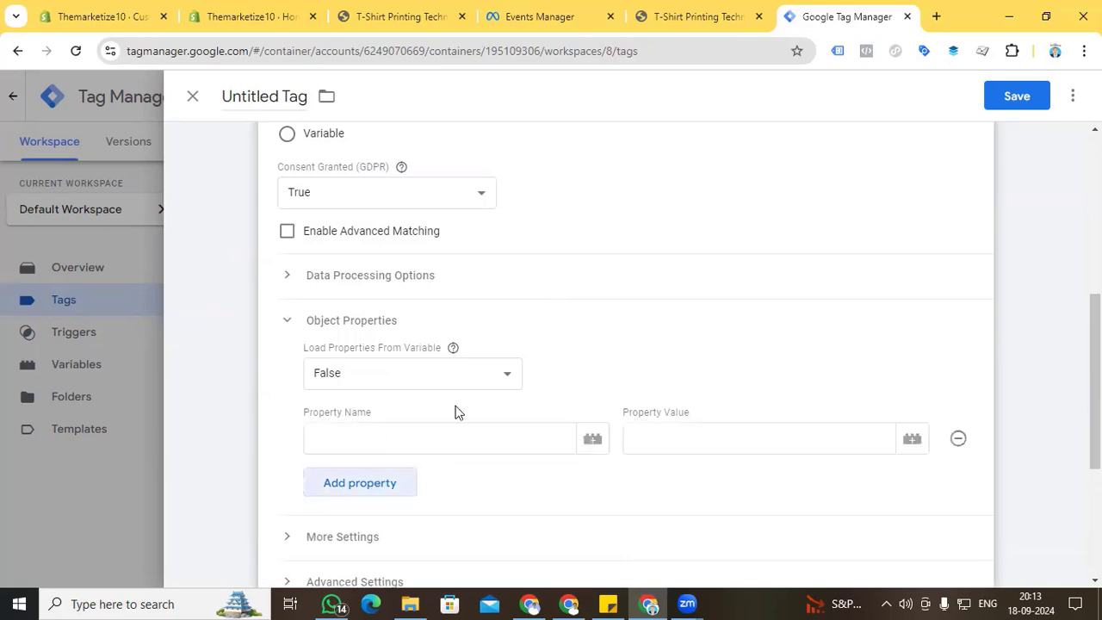
pyautogui.scroll(-2, 438, 387)
pyautogui.click(391, 281)
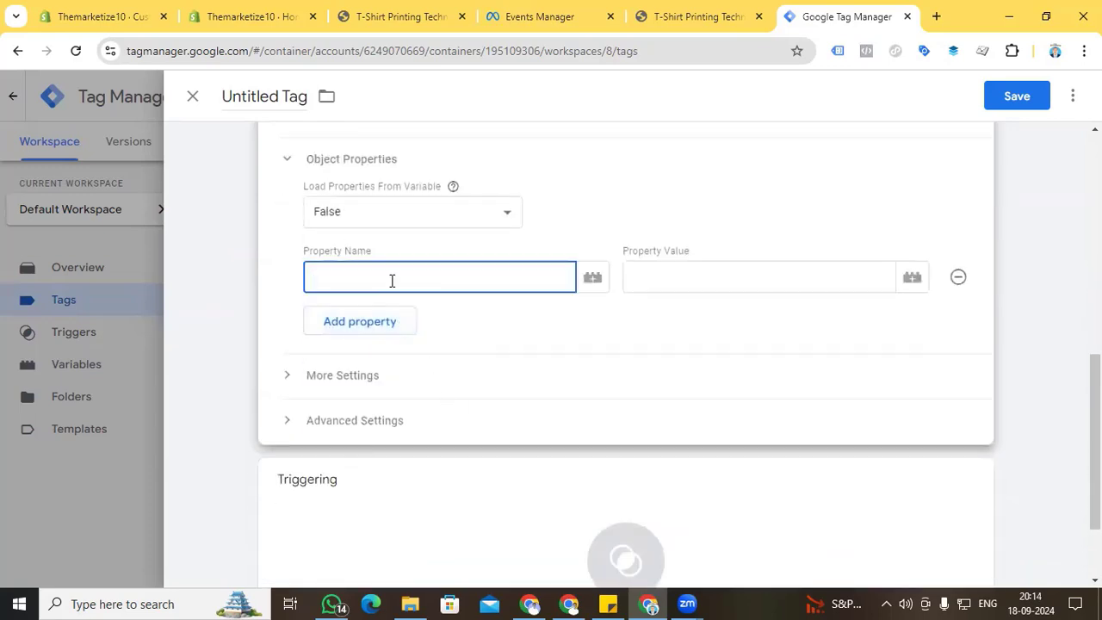
pyautogui.write('content_type')
pyautogui.click(672, 285)
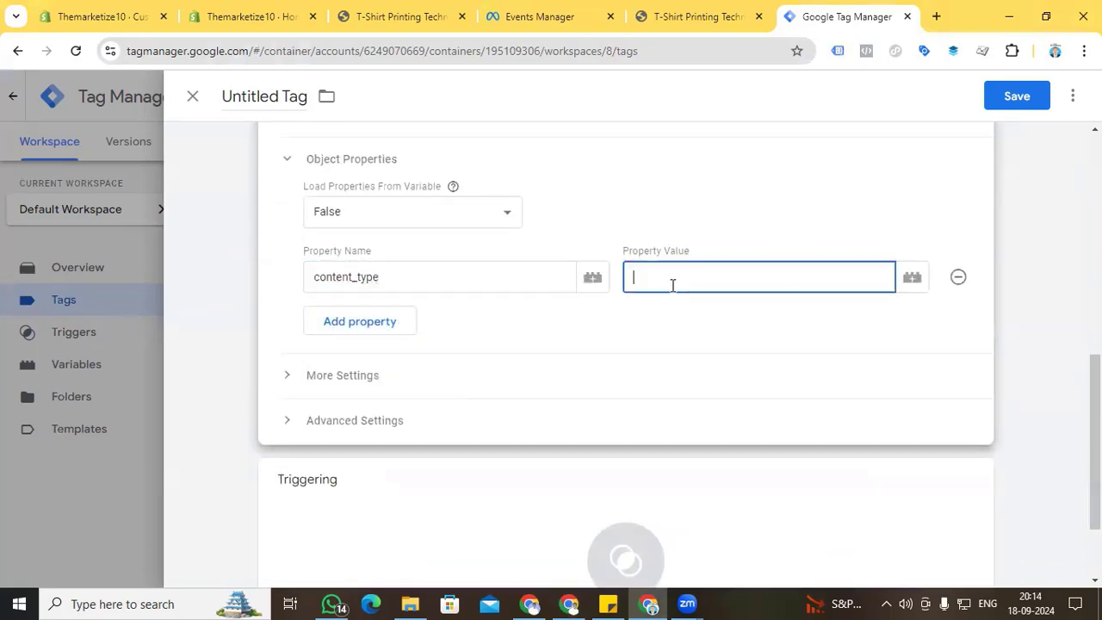
pyautogui.write('product')
# Add a content_name object property with the {{fb content name}} variable as its value
pyautogui.click(381, 320)
pyautogui.click(384, 319)
pyautogui.write('content_')
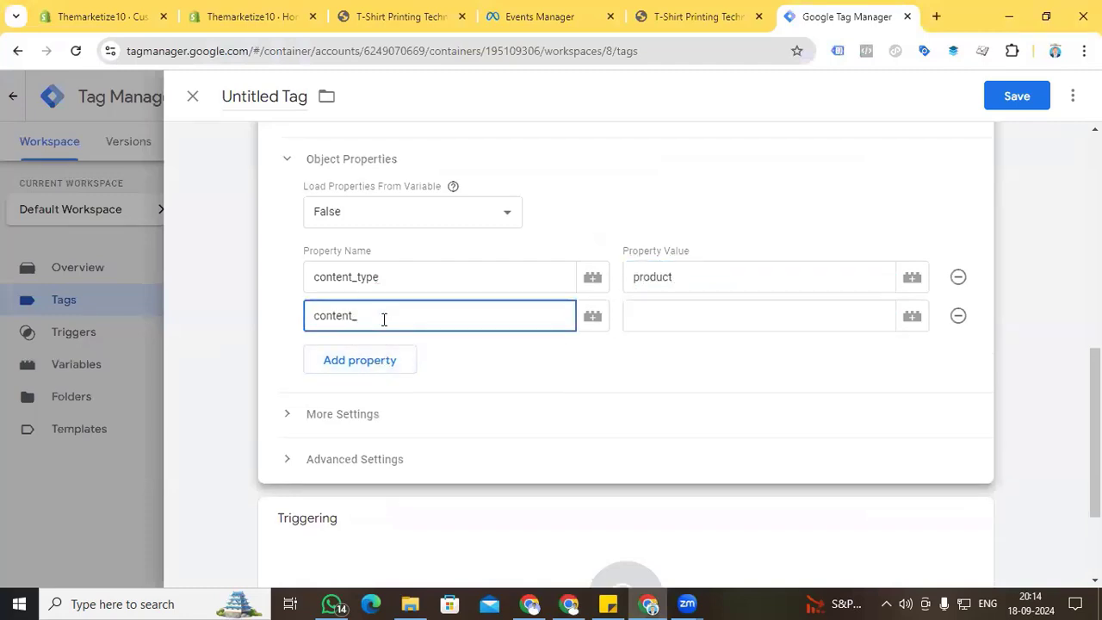
pyautogui.write('name')
pyautogui.press('Tab')
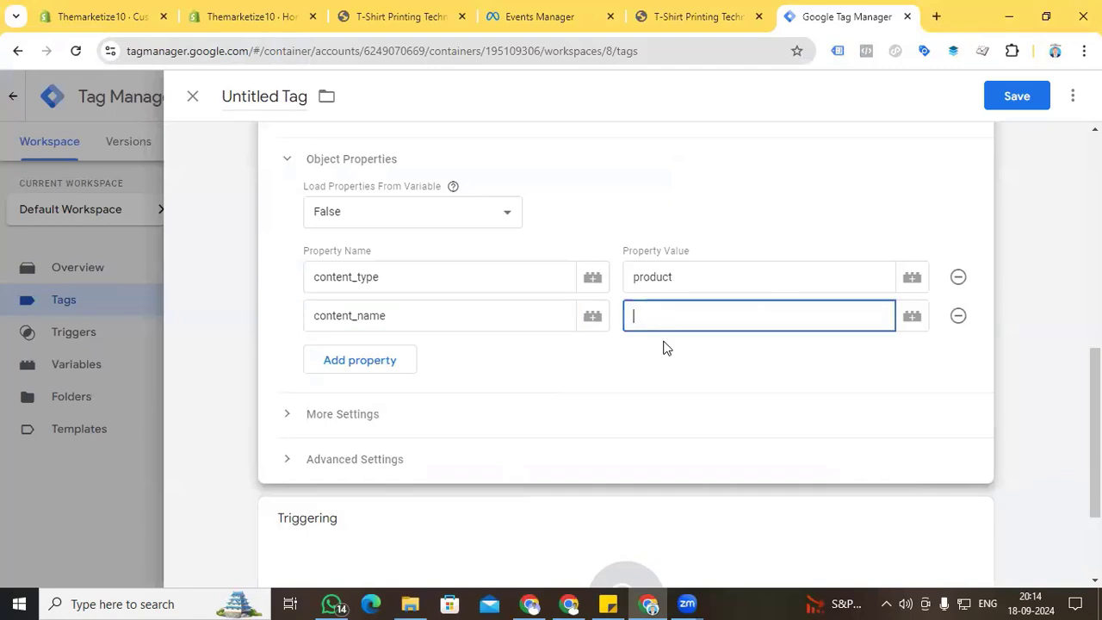
pyautogui.write('{{face')
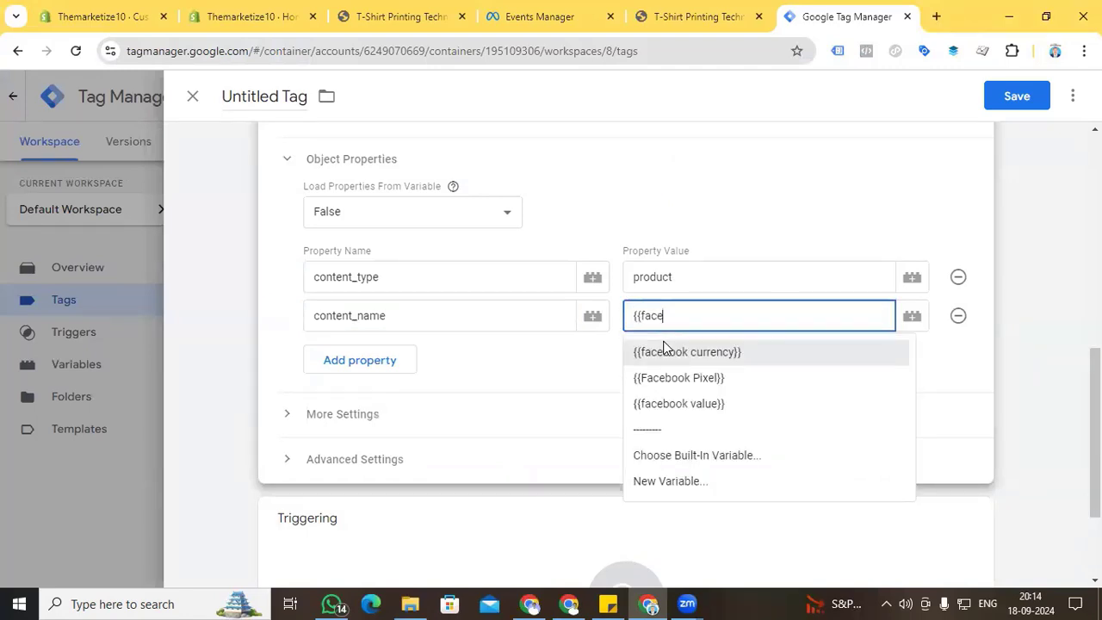
pyautogui.press('BackSpace')
pyautogui.press('BackSpace')
pyautogui.press('BackSpace')
pyautogui.press('BackSpace')
pyautogui.write('name')
pyautogui.click(662, 377)
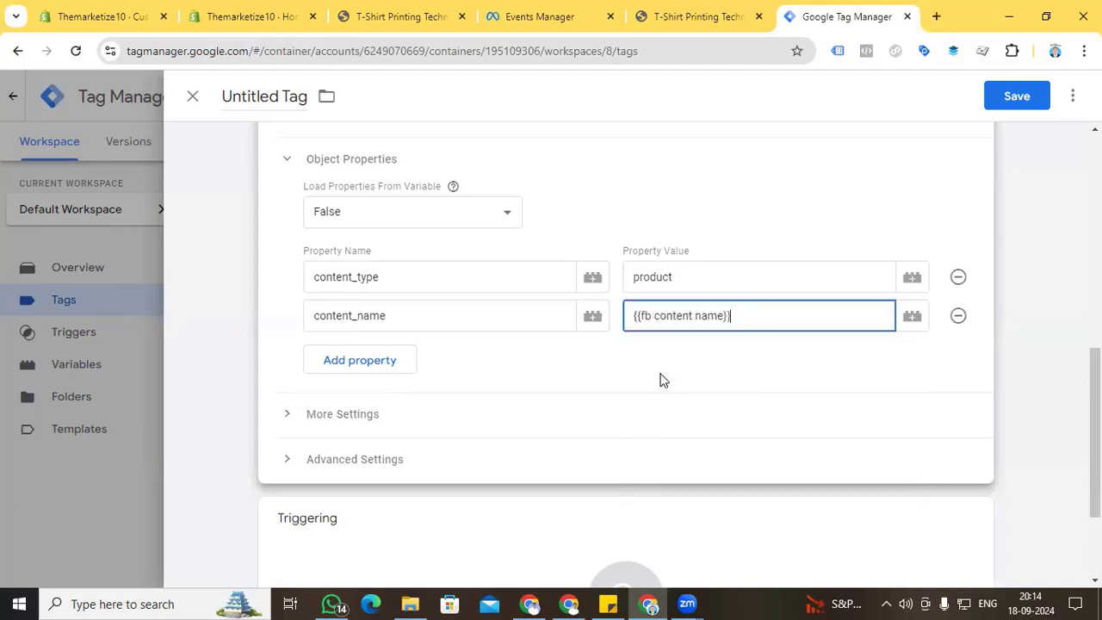
# Add a content_ids object property with the {{fb content id}} variable as its value
pyautogui.click(364, 371)
pyautogui.write('content')
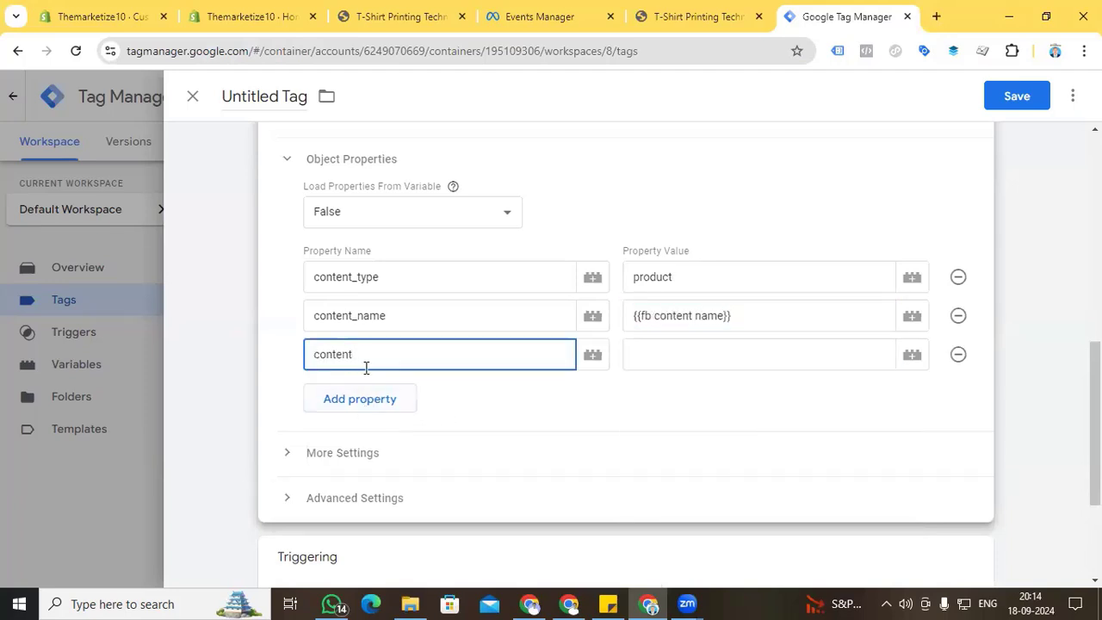
pyautogui.write('_ids')
pyautogui.click(648, 349)
pyautogui.write('{{')
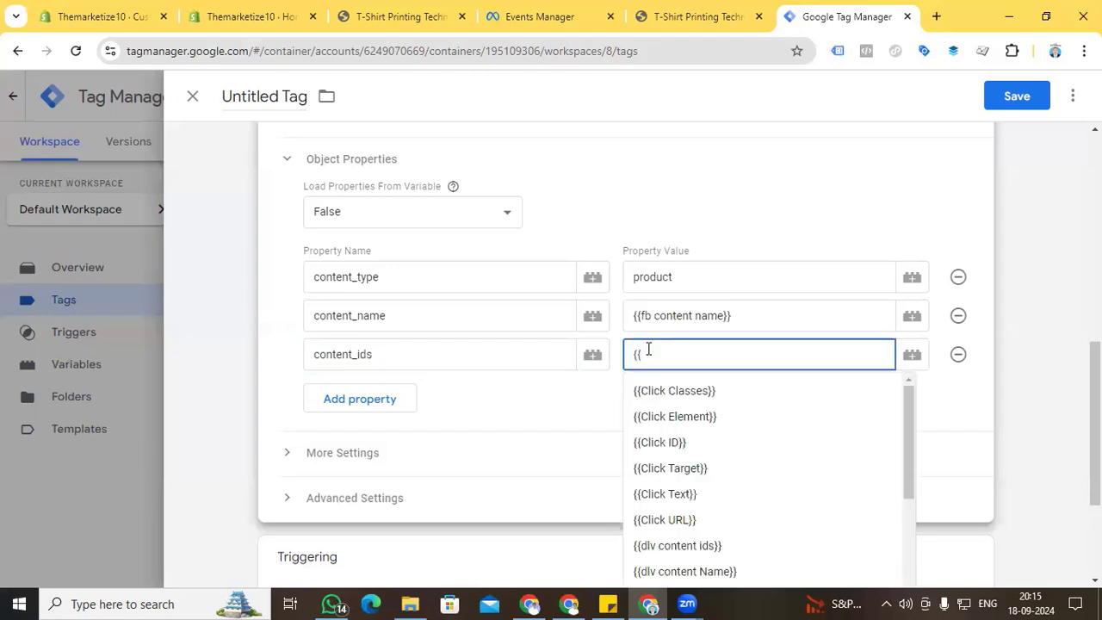
pyautogui.write('id')
pyautogui.click(669, 437)
# Add an object property named value that uses the {{facebook value}} variable
pyautogui.click(361, 398)
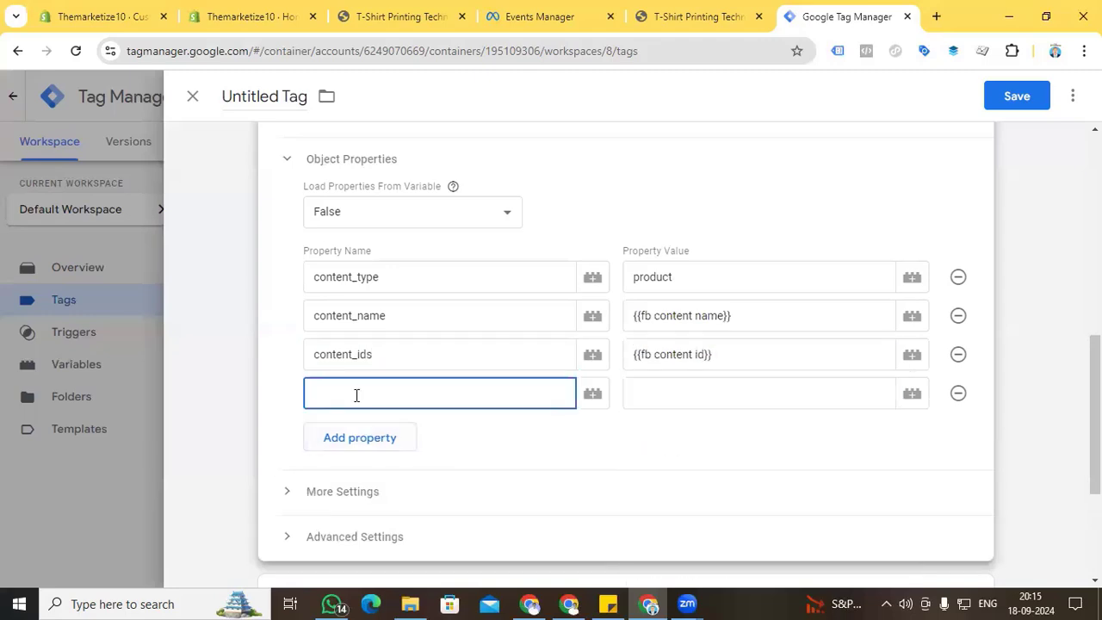
pyautogui.write('value')
pyautogui.click(686, 401)
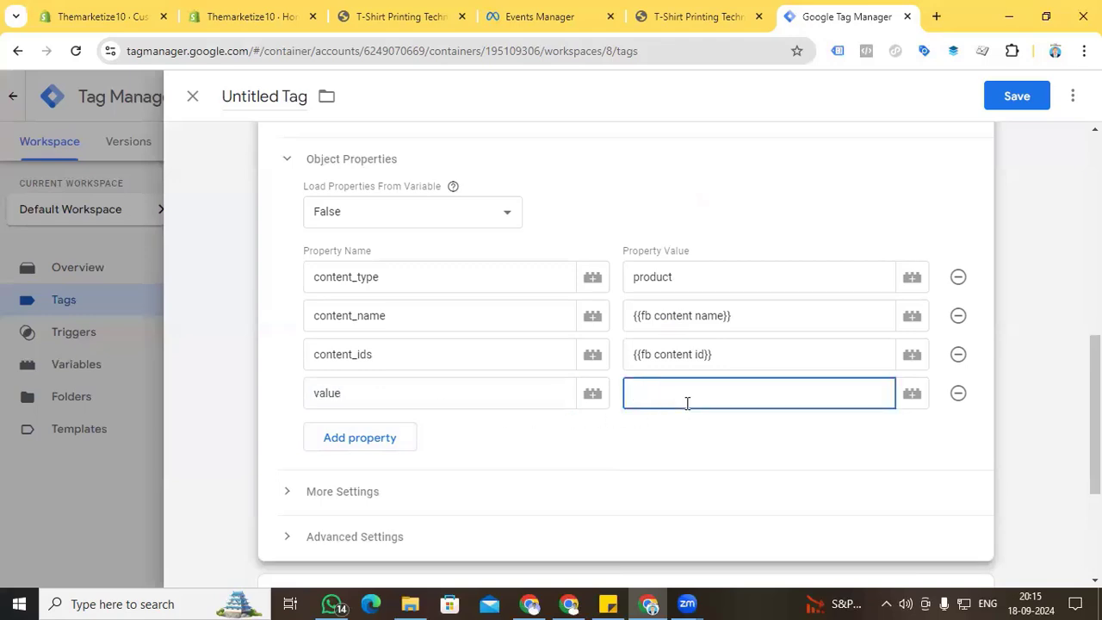
pyautogui.write('{{face')
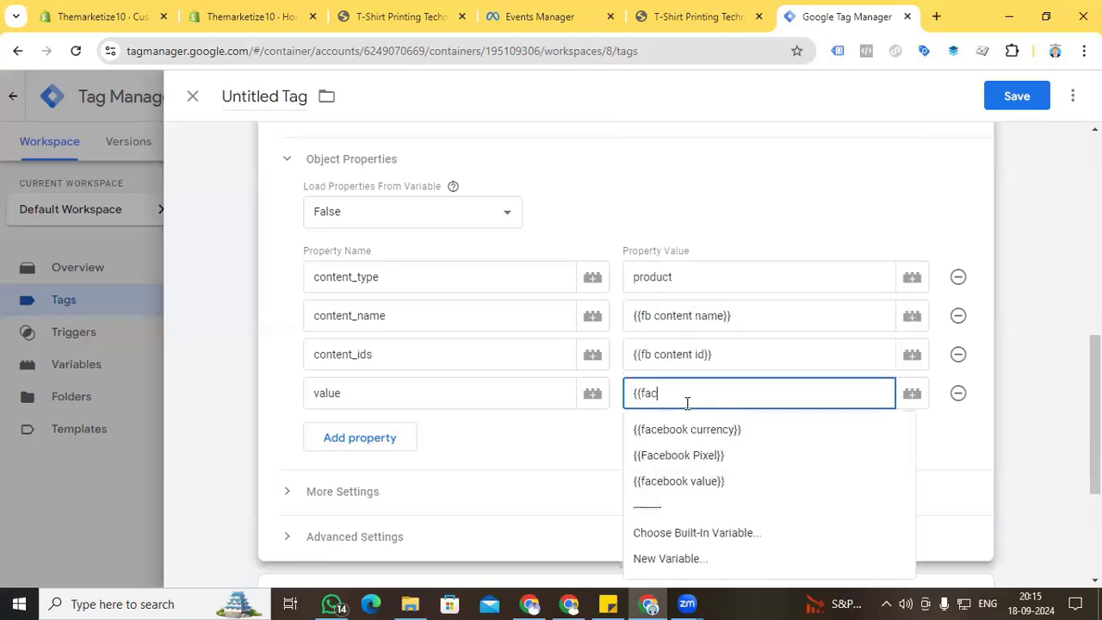
pyautogui.click(686, 480)
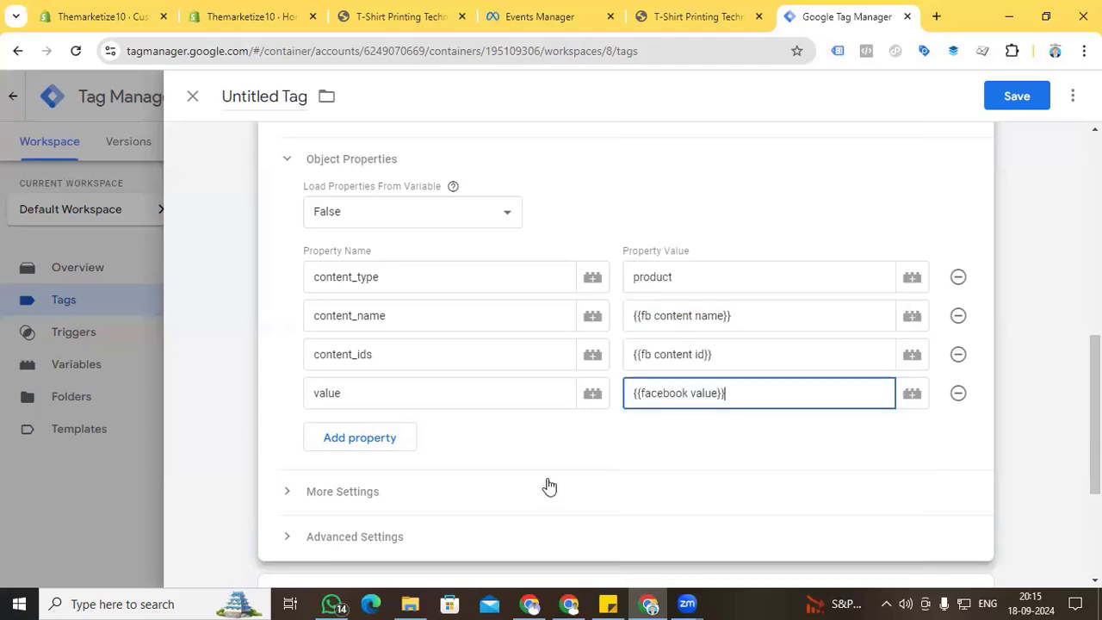
# Add an object property named currency with the {{facebook value}} variable as its value
pyautogui.click(410, 445)
pyautogui.write('currency')
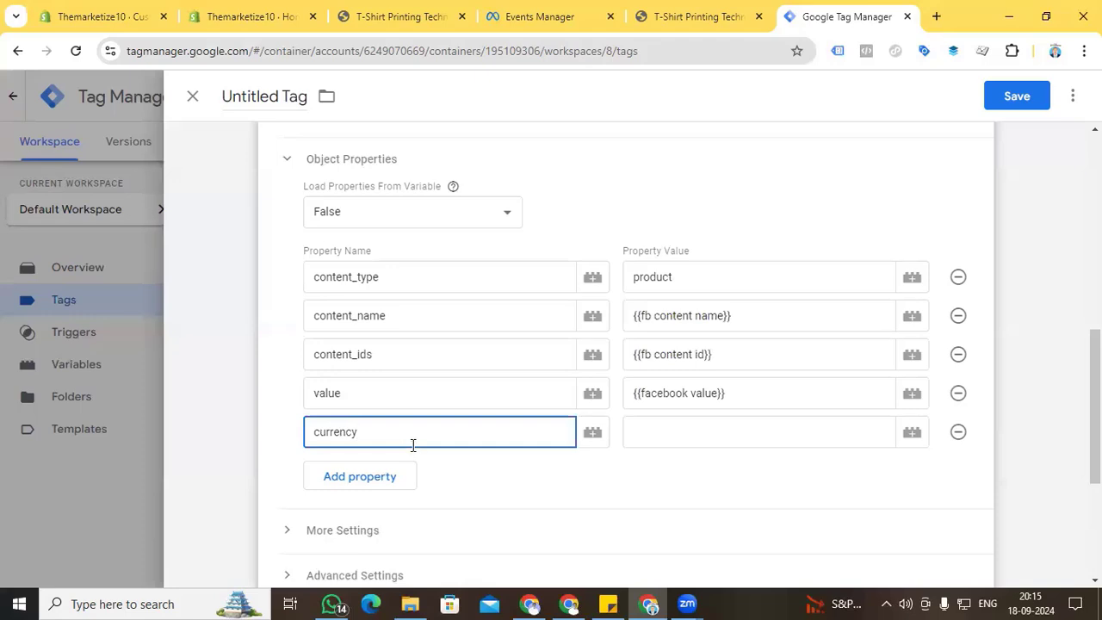
pyautogui.click(659, 436)
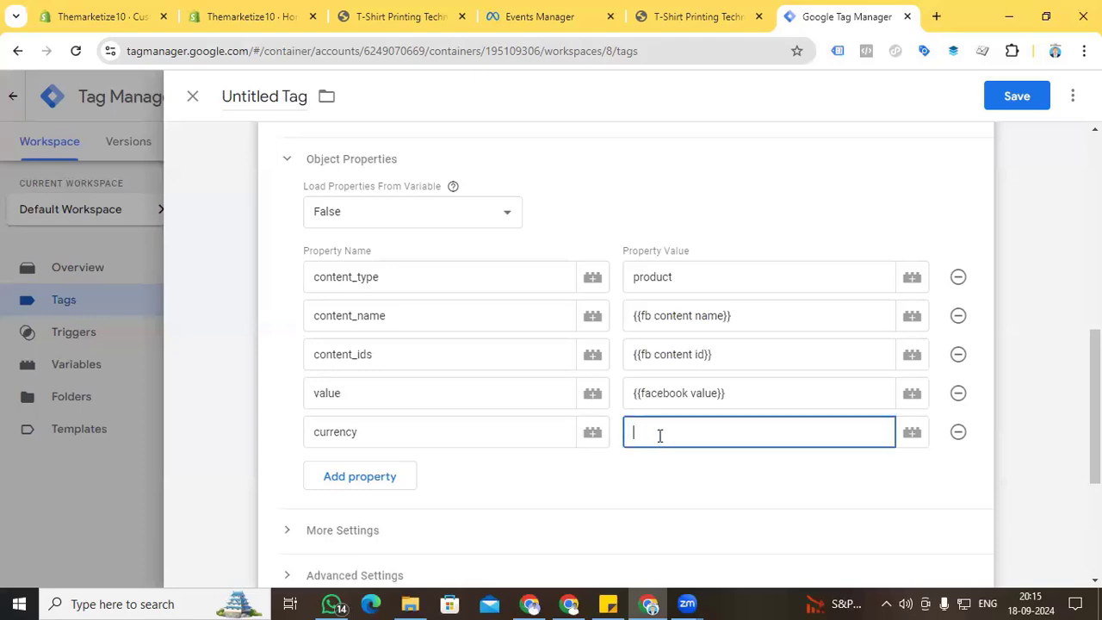
pyautogui.write('{{')
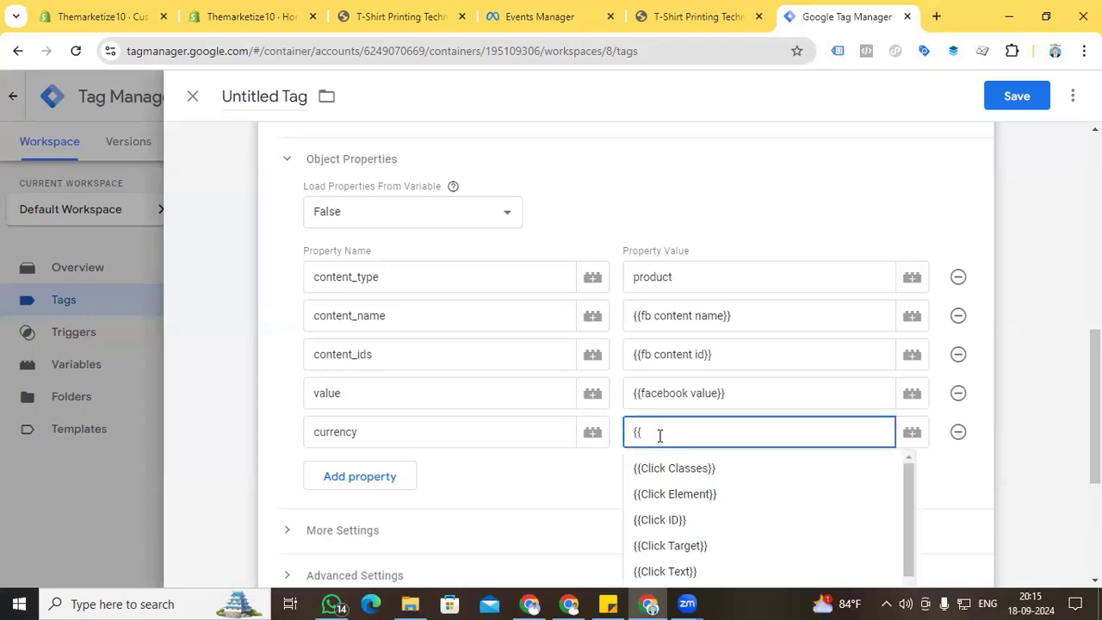
pyautogui.write('value')
pyautogui.click(682, 323)
pyautogui.scroll(-2, 684, 323)
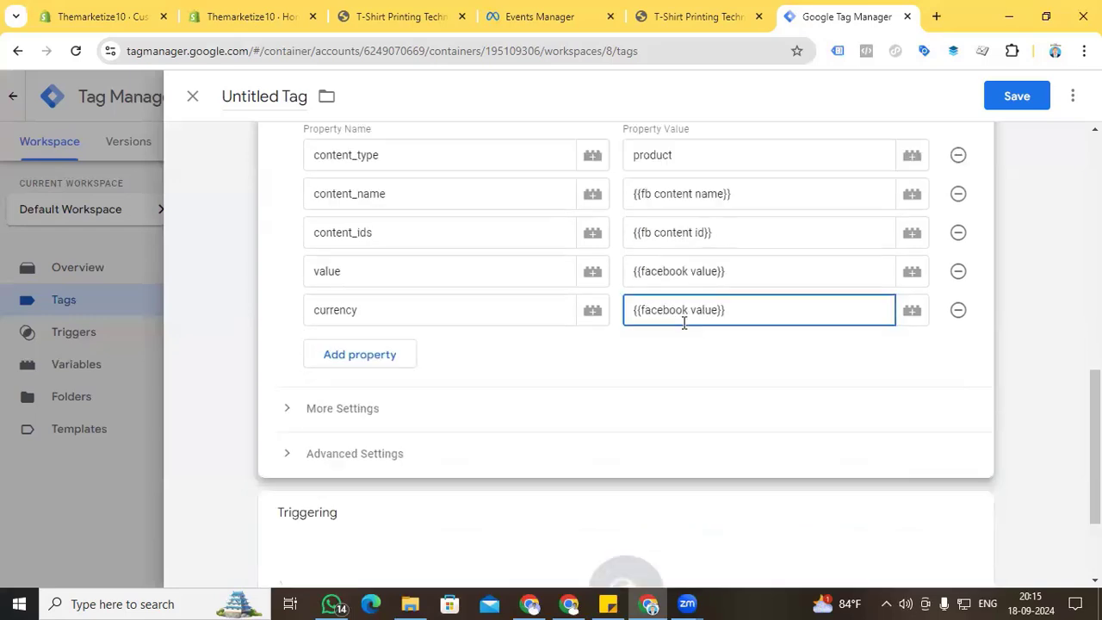
pyautogui.scroll(2, 668, 366)
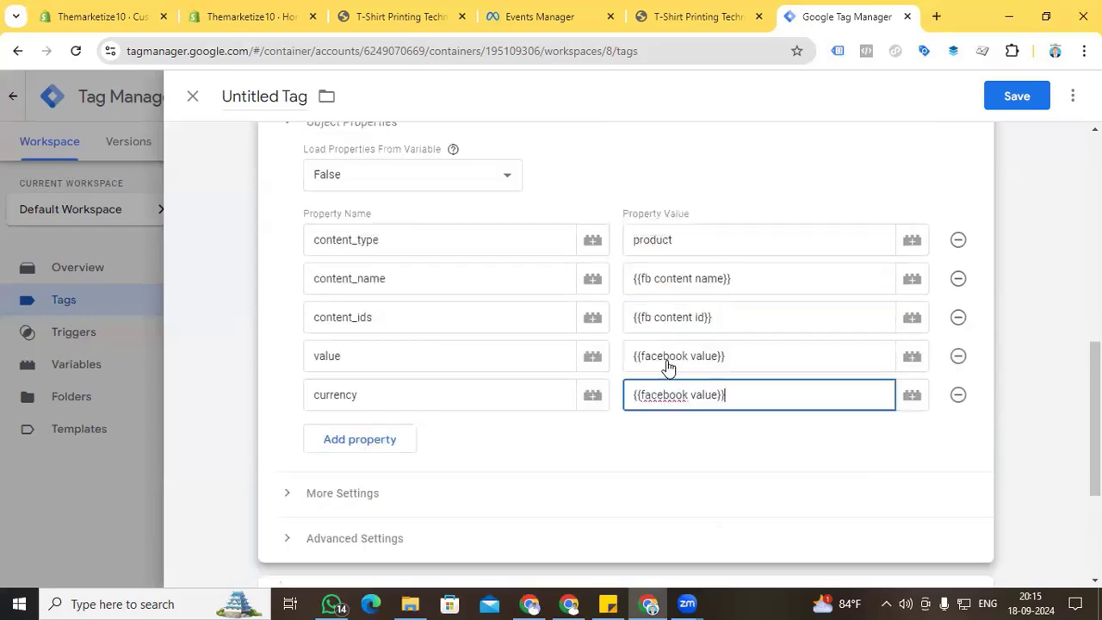
# Check the tag's More Settings options and open the trigger selection for the tag
pyautogui.scroll(-2, 668, 362)
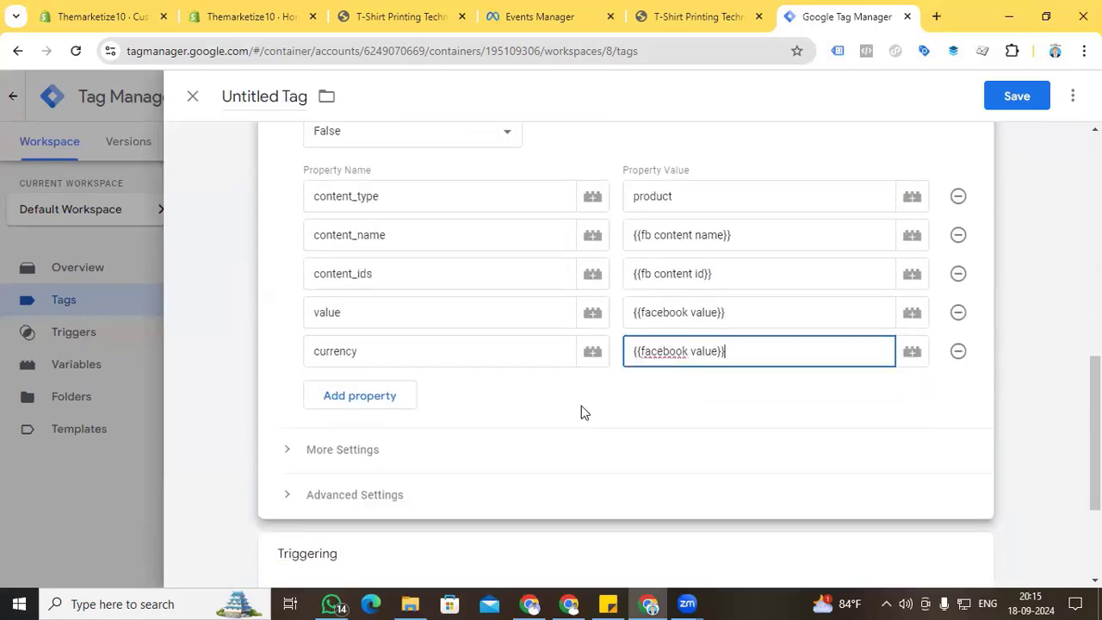
pyautogui.scroll(-1, 581, 405)
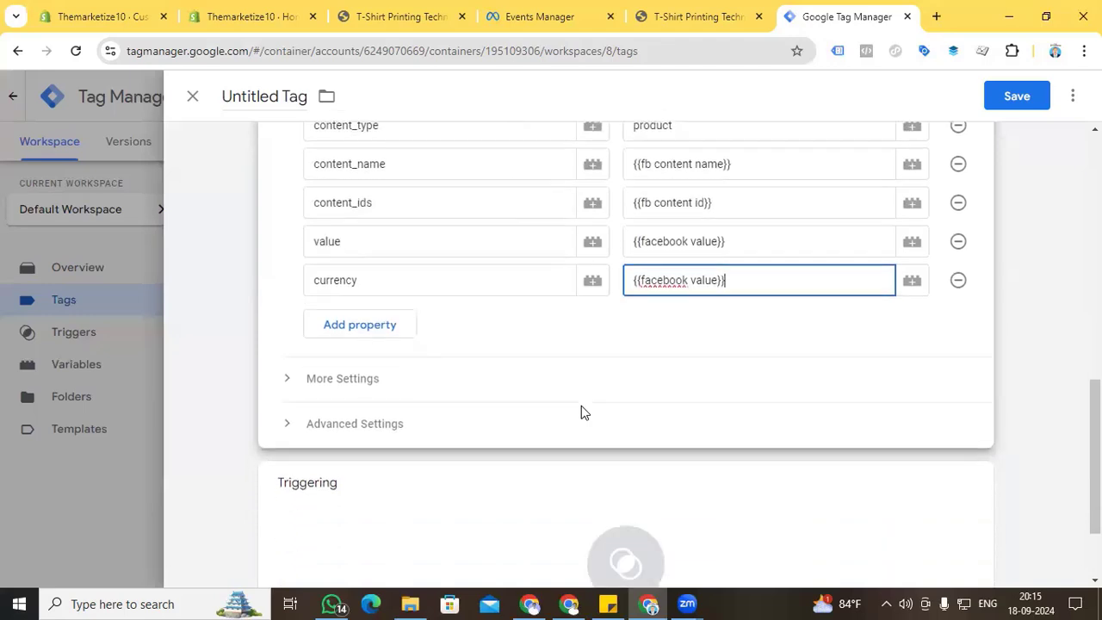
pyautogui.scroll(-1, 580, 411)
pyautogui.click(287, 297)
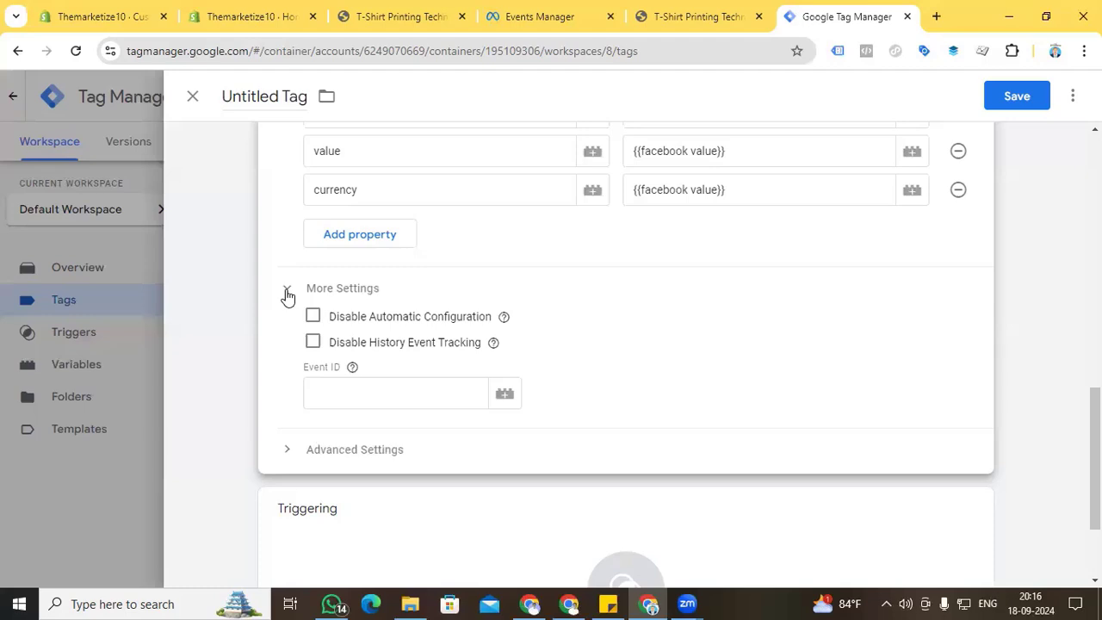
pyautogui.click(287, 291)
pyautogui.scroll(-1, 504, 388)
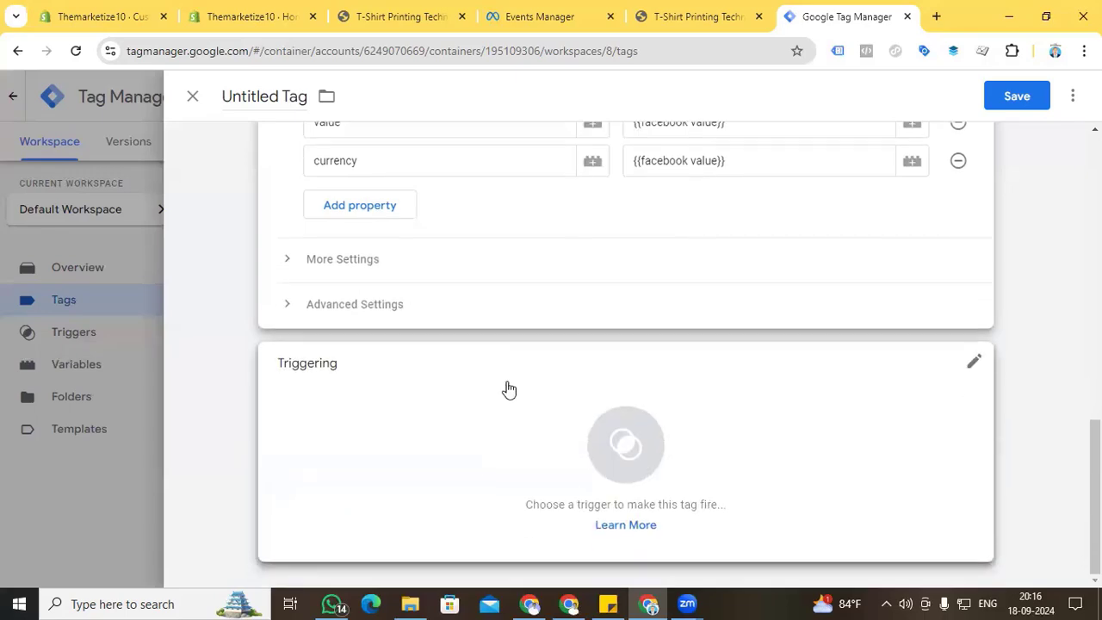
pyautogui.click(631, 450)
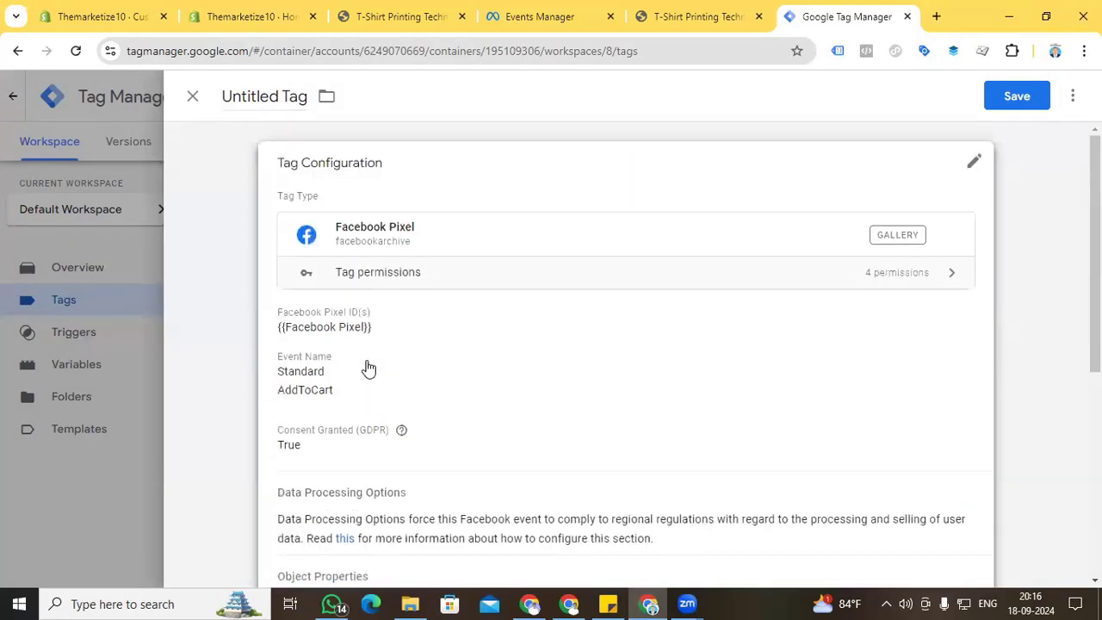
# Name the new tag "Facebook Add to cart" and save it
pyautogui.click(261, 96)
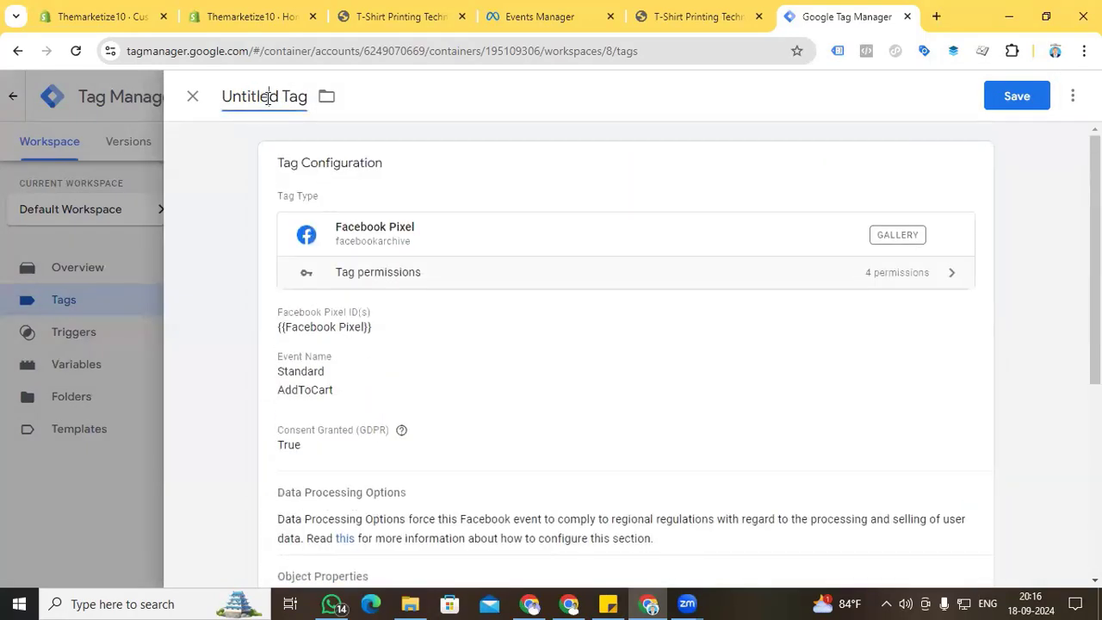
pyautogui.tripleClick(265, 98)
pyautogui.write('Fa')
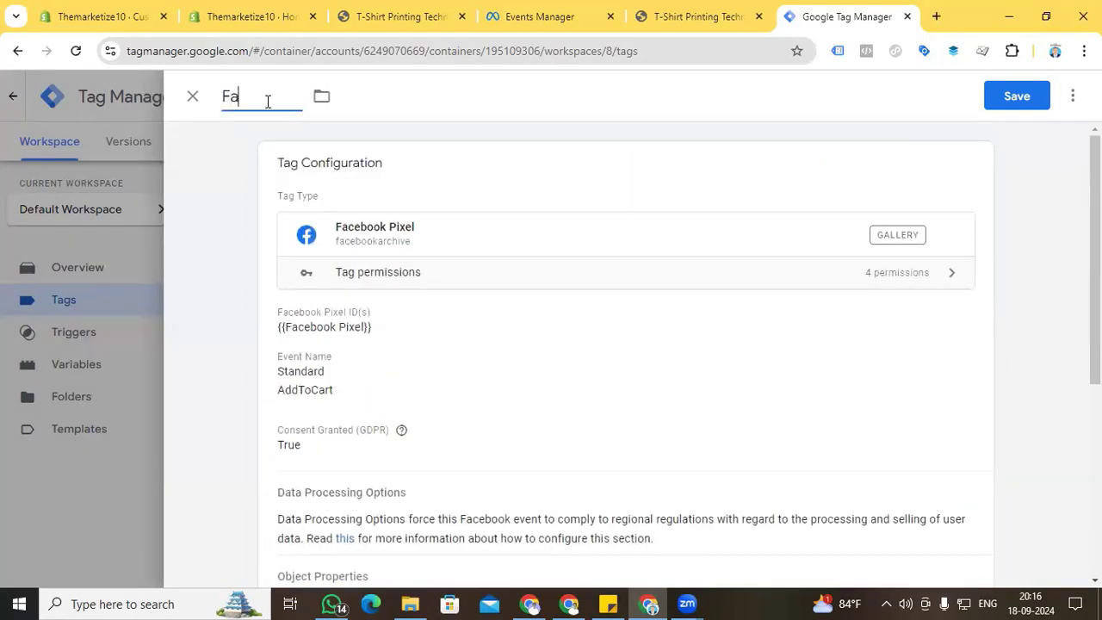
pyautogui.write('cebook Add to cart')
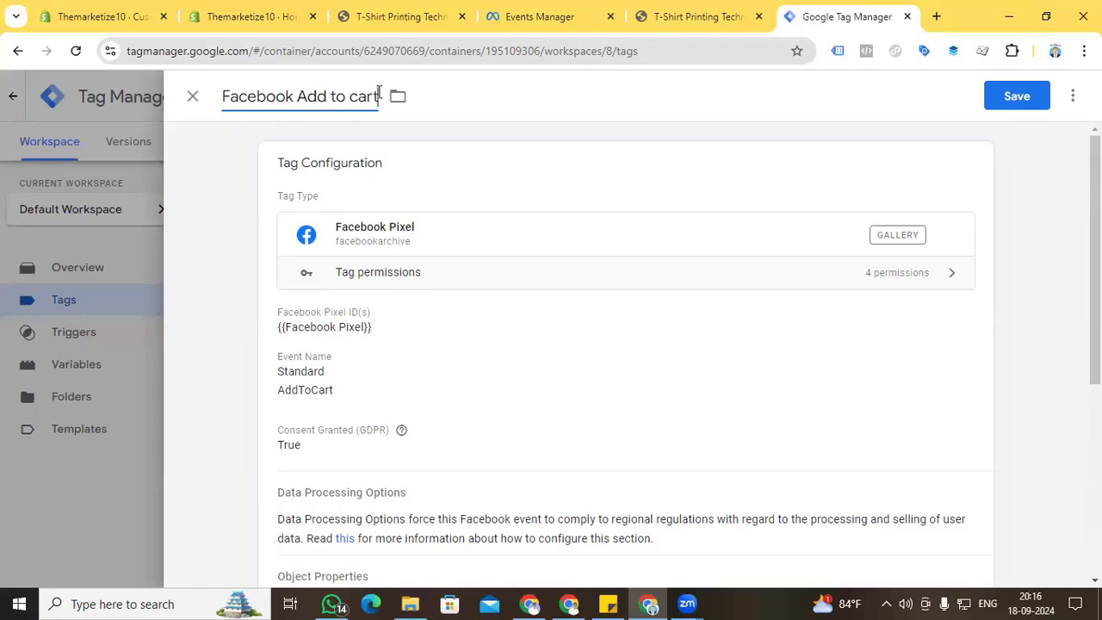
pyautogui.click(989, 96)
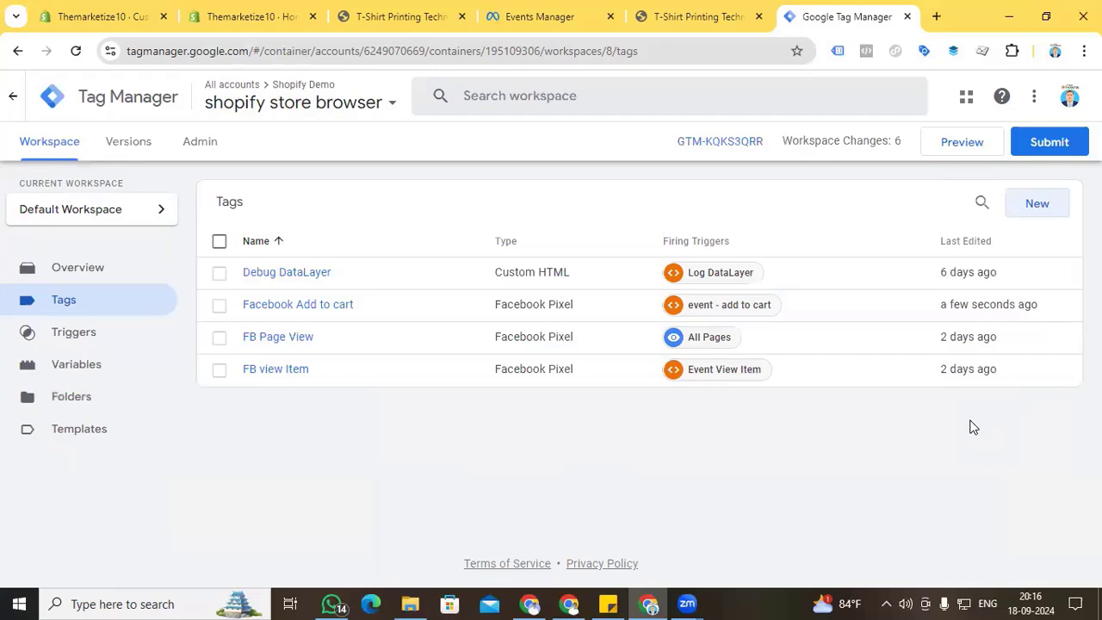
# Submit and publish all workspace changes with no version name or description, and return to the workspace
pyautogui.click(1049, 141)
pyautogui.click(1043, 98)
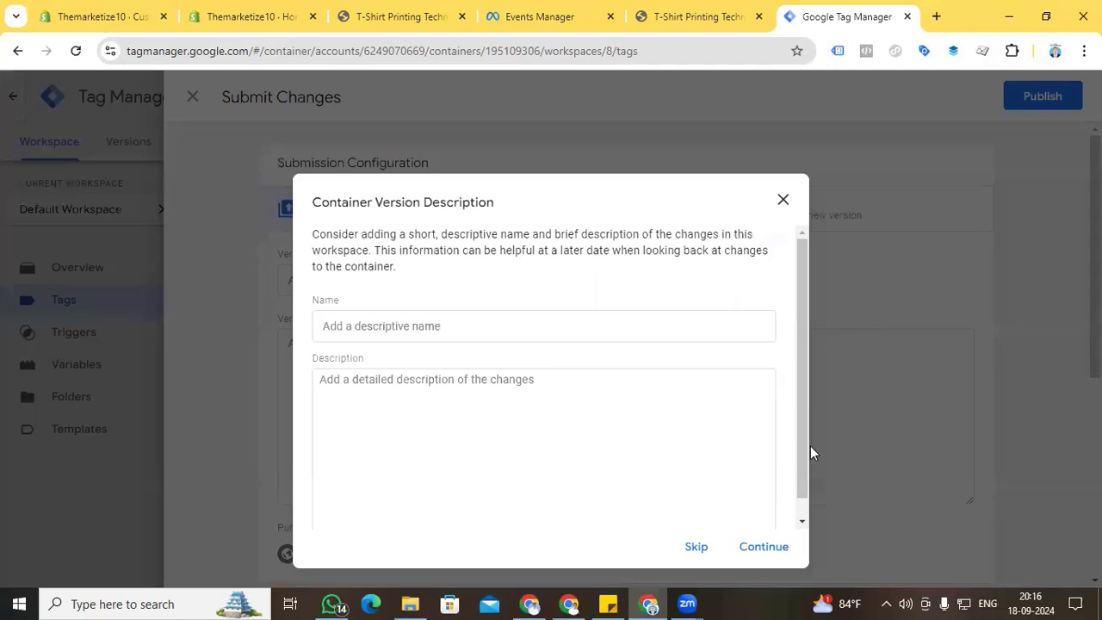
pyautogui.click(763, 547)
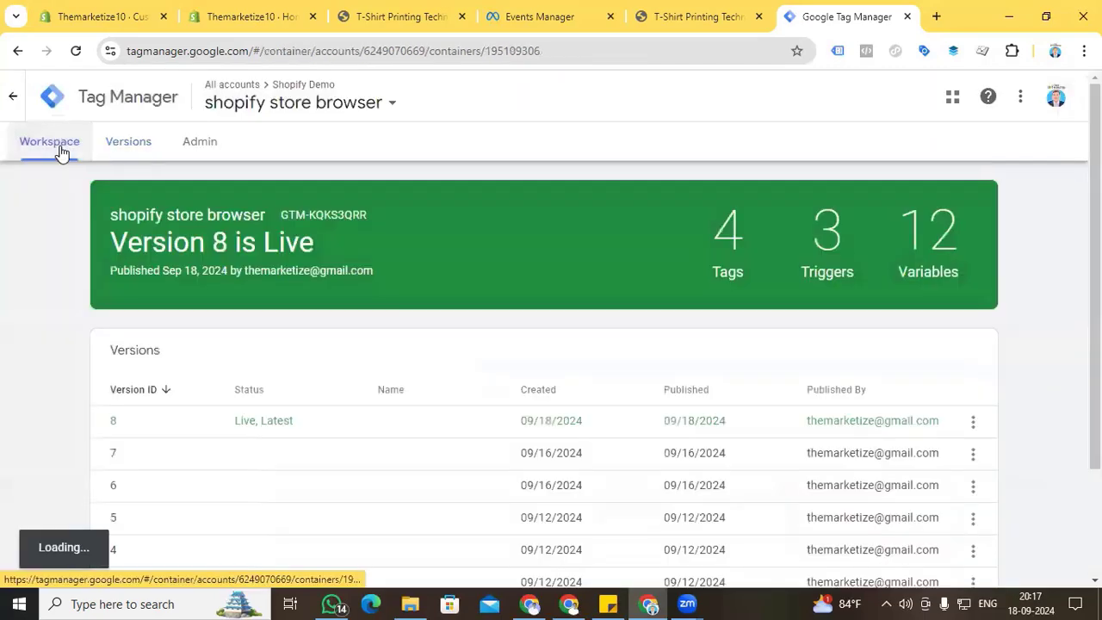
pyautogui.click(57, 151)
# Switch to the Shopify storefront, close the developer console, and open the T-Shirt Printing Techniques product from the home page in a new tab
pyautogui.click(665, 9)
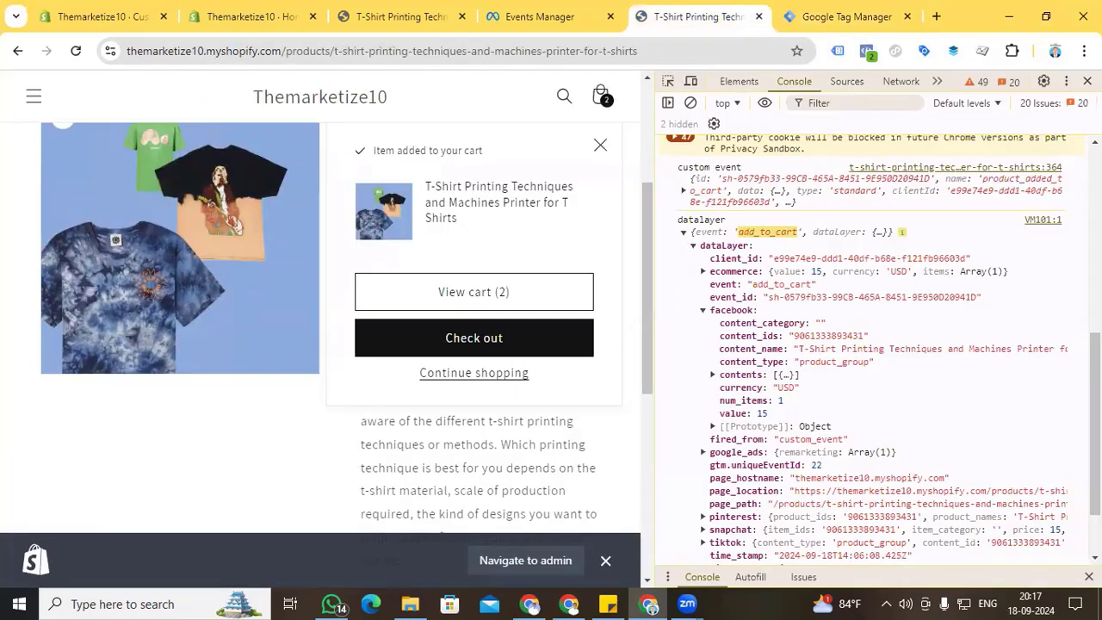
pyautogui.press('F12')
pyautogui.scroll(3, 818, 172)
pyautogui.click(141, 136)
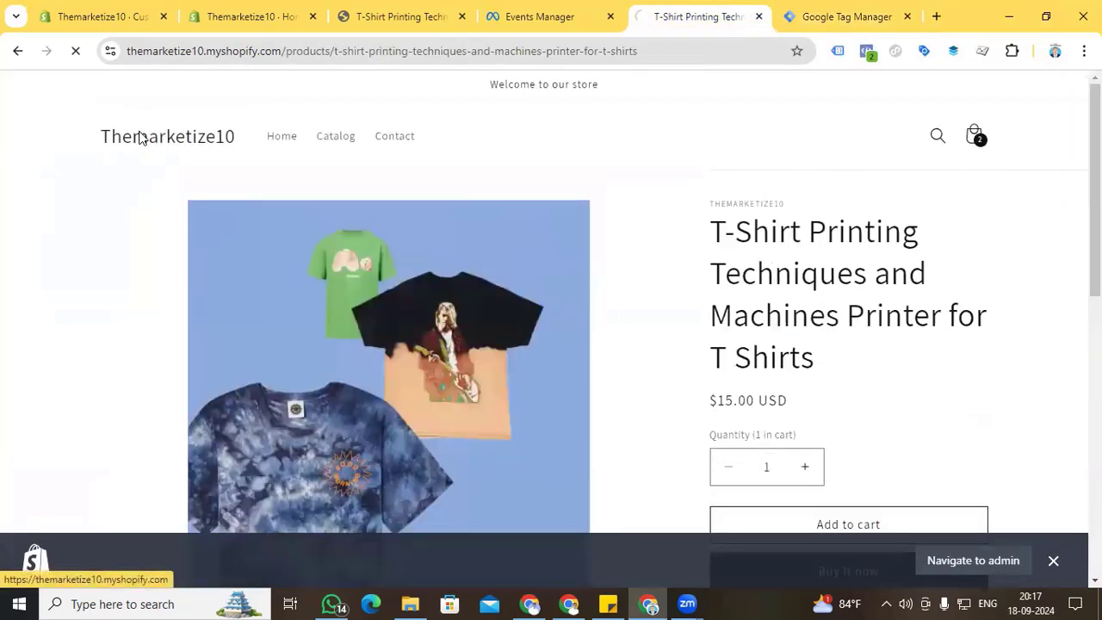
pyautogui.scroll(-10, 516, 306)
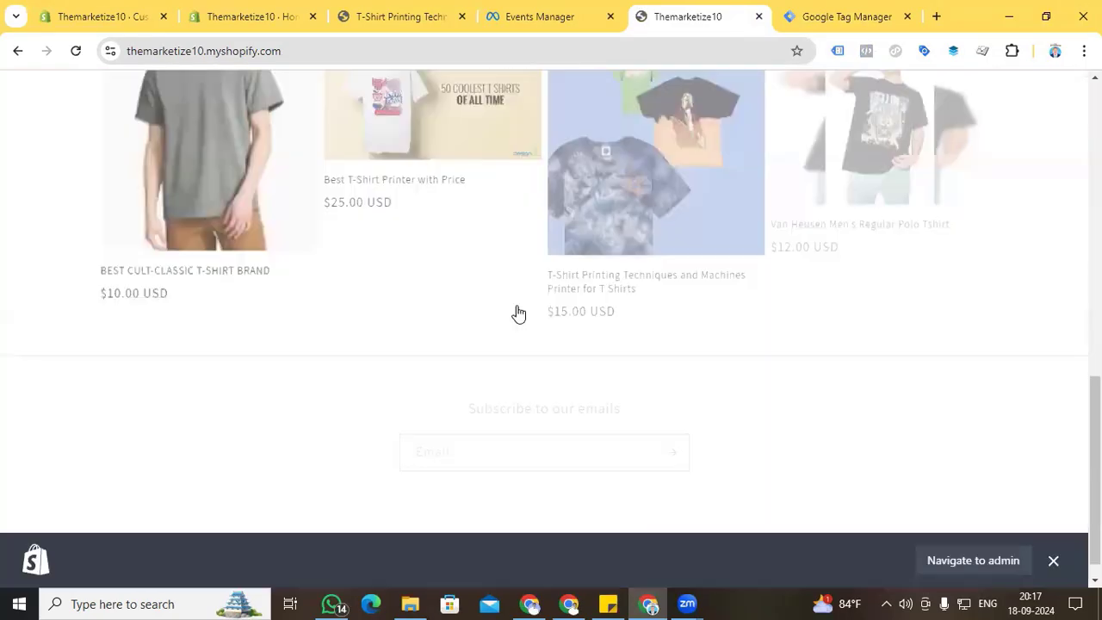
pyautogui.middleClick(605, 273)
pyautogui.click(711, 21)
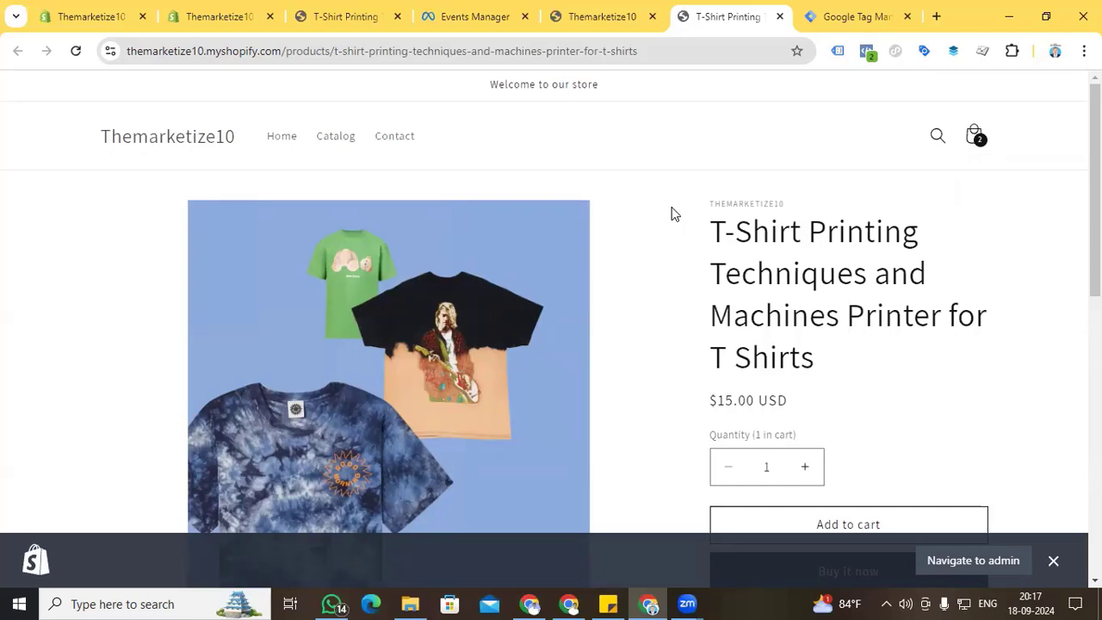
# Add the T-Shirt Printing Techniques product to the cart and inspect the AddToCart parameters, including content_name, in Meta Pixel Helper
pyautogui.scroll(-3, 672, 213)
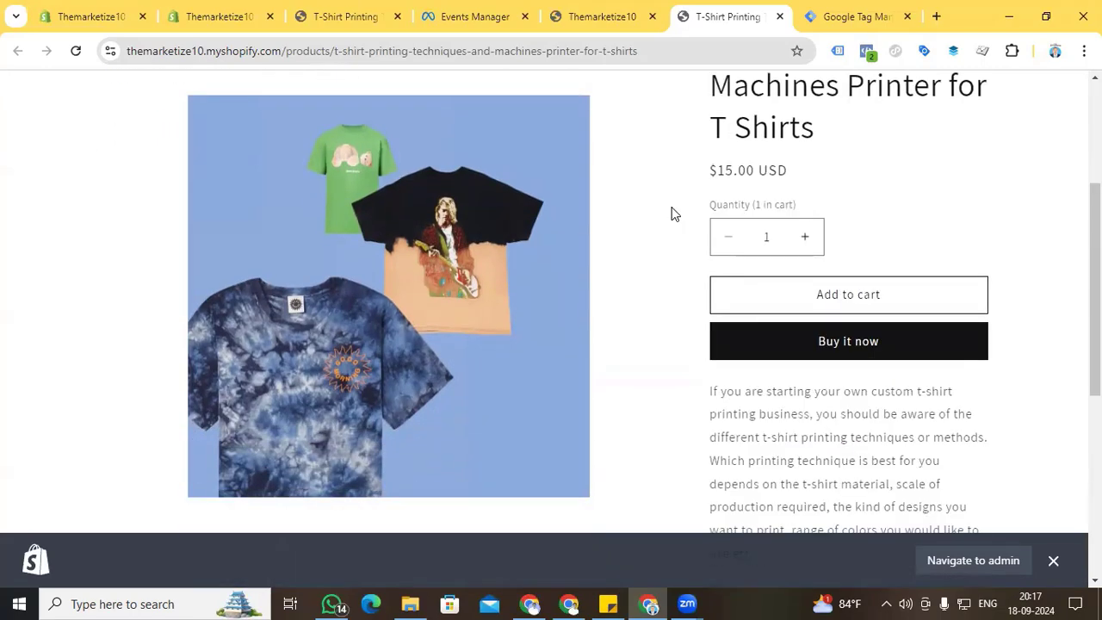
pyautogui.click(843, 294)
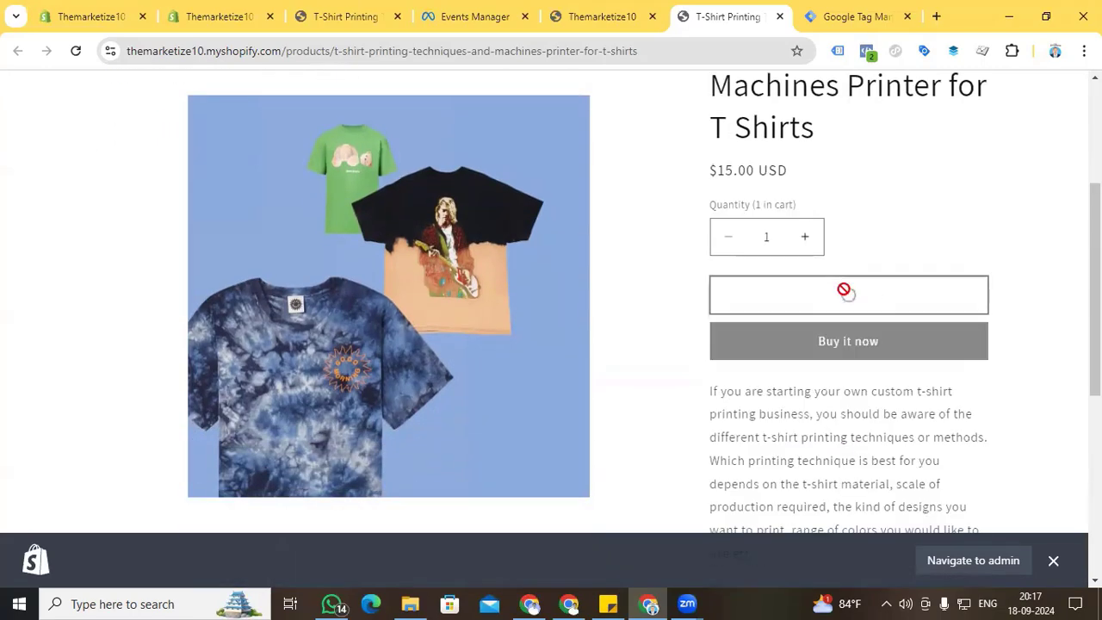
pyautogui.click(867, 51)
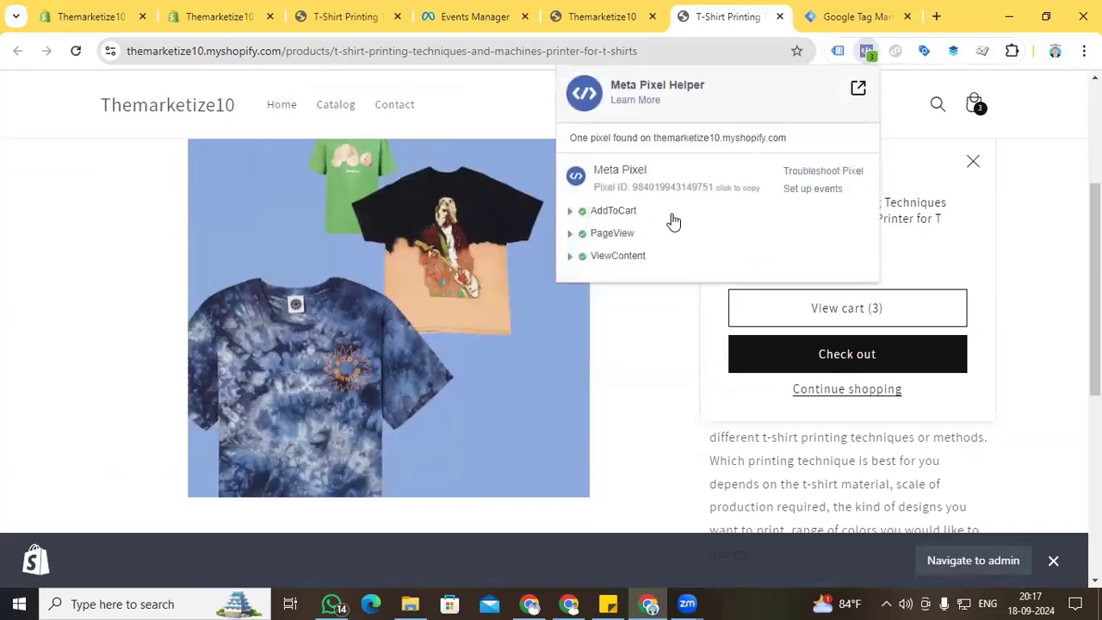
pyautogui.click(570, 213)
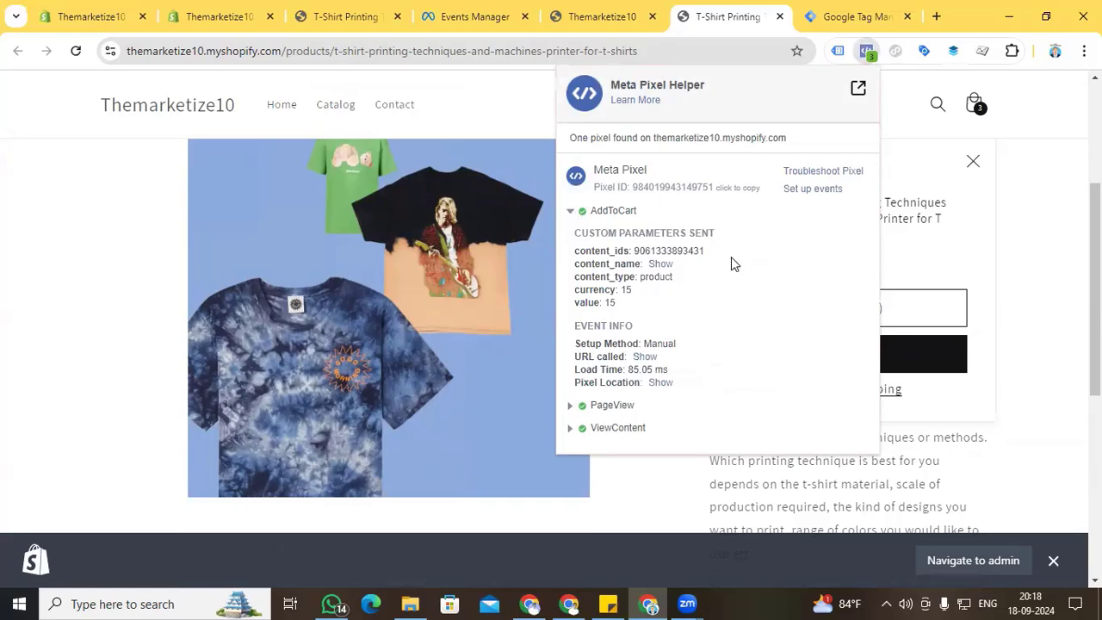
pyautogui.click(660, 264)
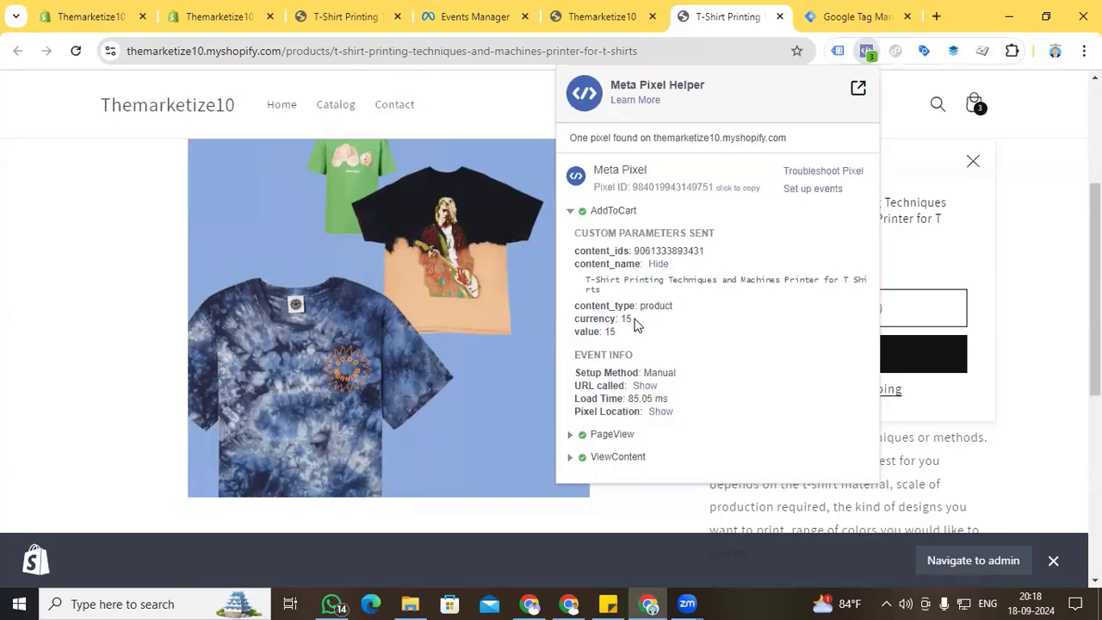
# Return to Google Tag Manager and open the Facebook Add to cart tag's Object Properties for editing
pyautogui.click(839, 14)
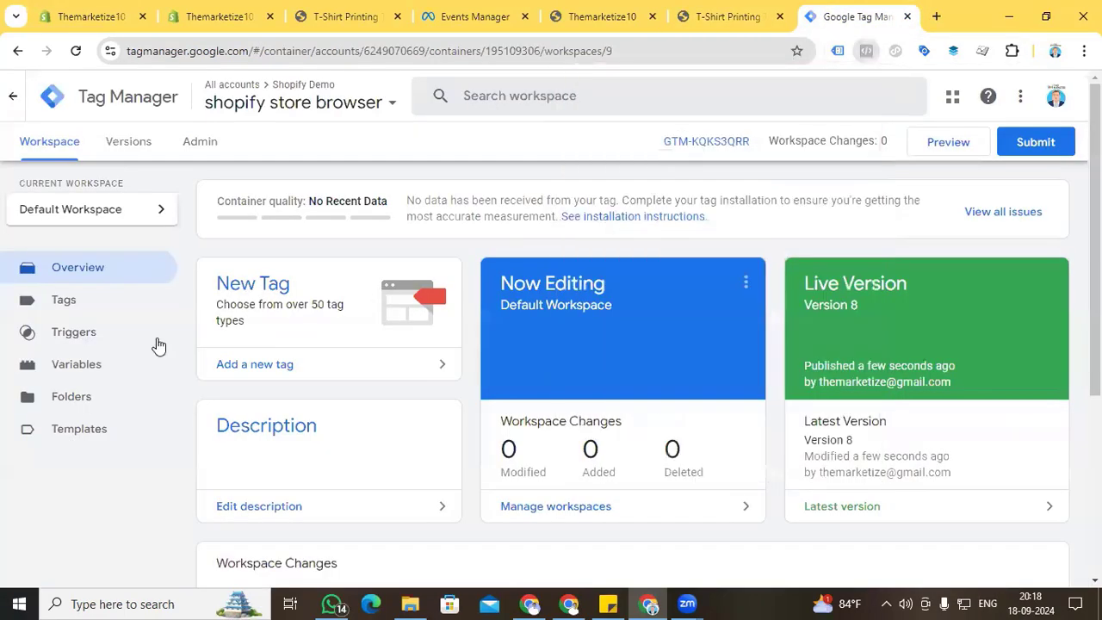
pyautogui.click(63, 301)
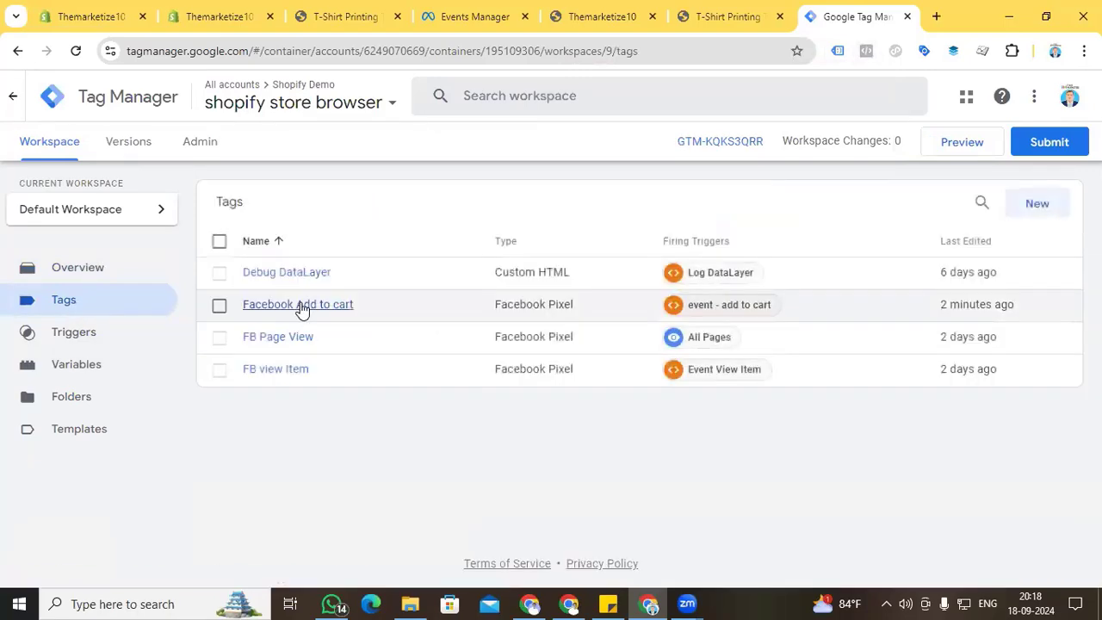
pyautogui.click(300, 307)
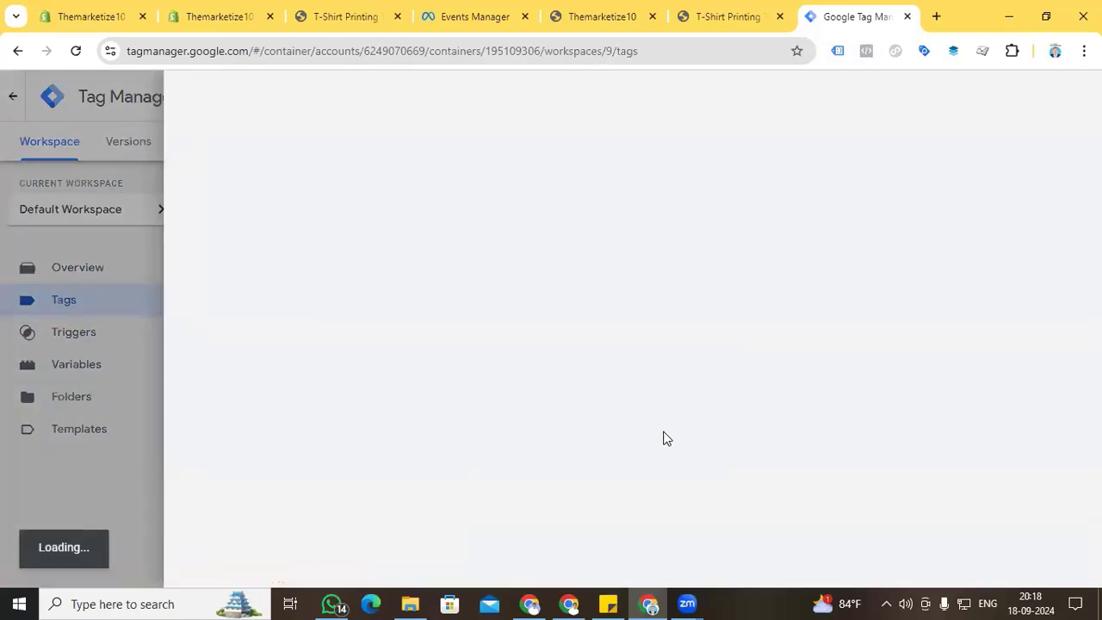
pyautogui.scroll(-3, 678, 396)
pyautogui.click(764, 324)
pyautogui.scroll(-2, 761, 325)
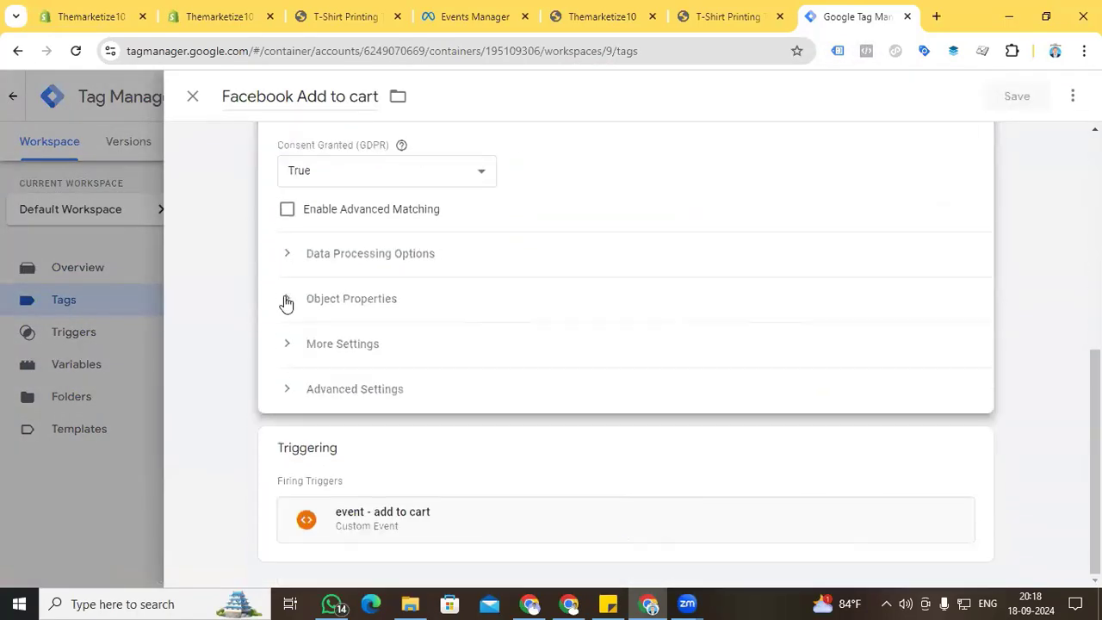
pyautogui.click(287, 301)
pyautogui.scroll(-2, 405, 393)
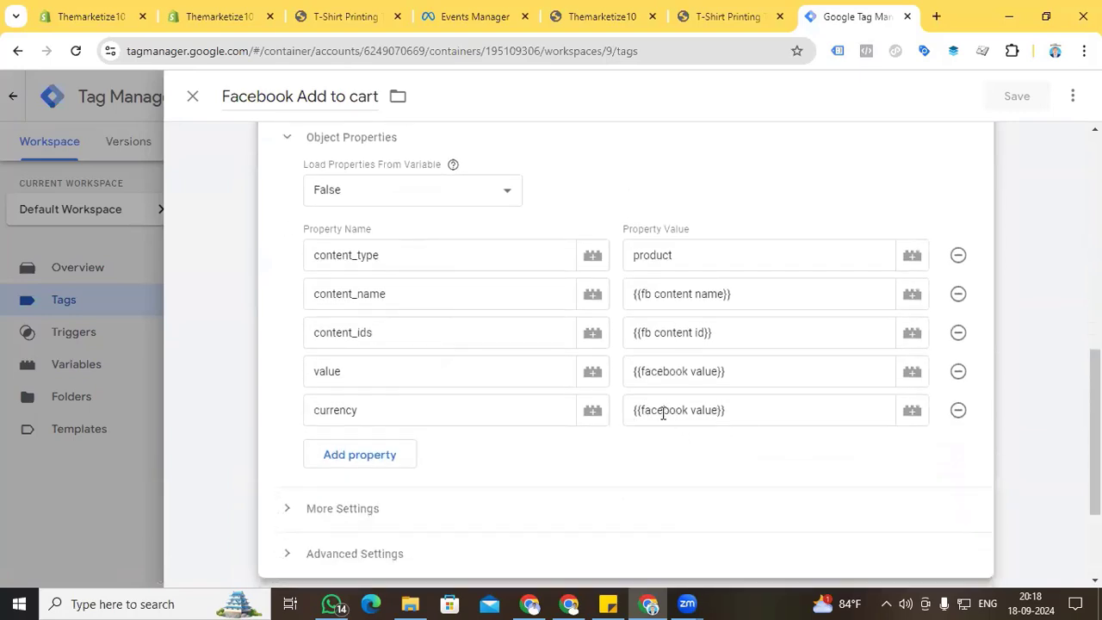
# Set the currency property's value to the {{facebook currency}} variable and save the tag
pyautogui.moveTo(725, 410); pyautogui.dragTo(629, 409)
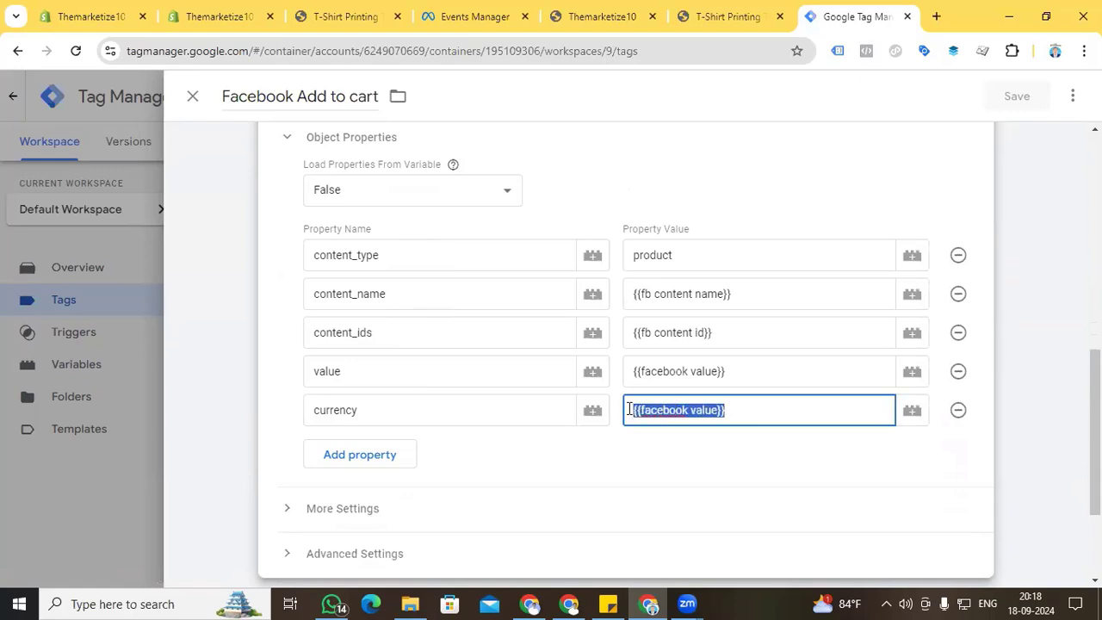
pyautogui.write('{{')
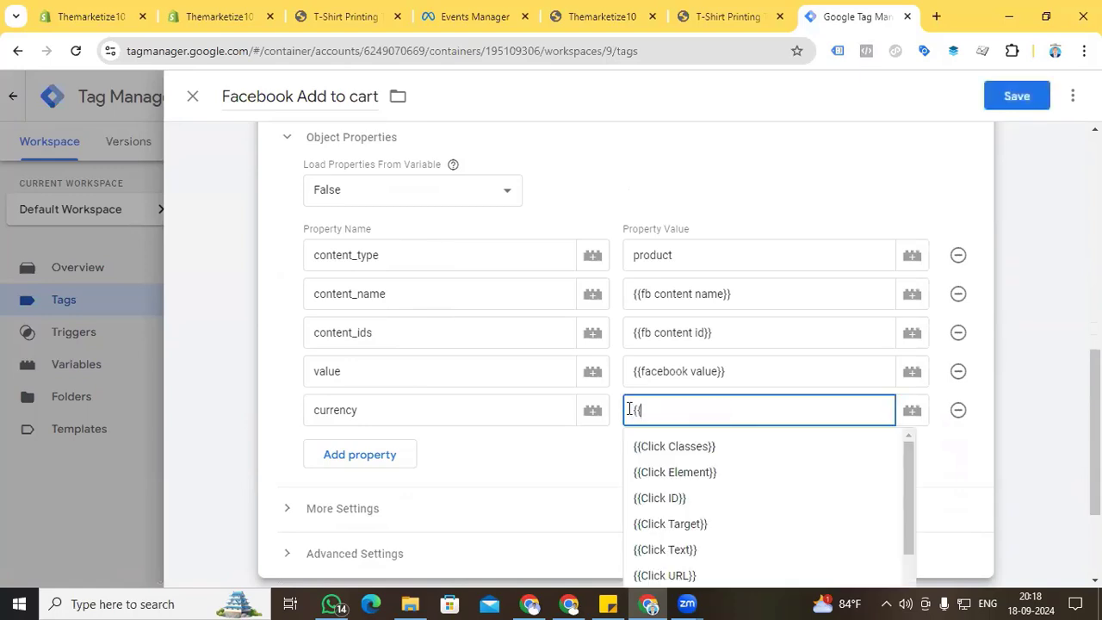
pyautogui.write('face')
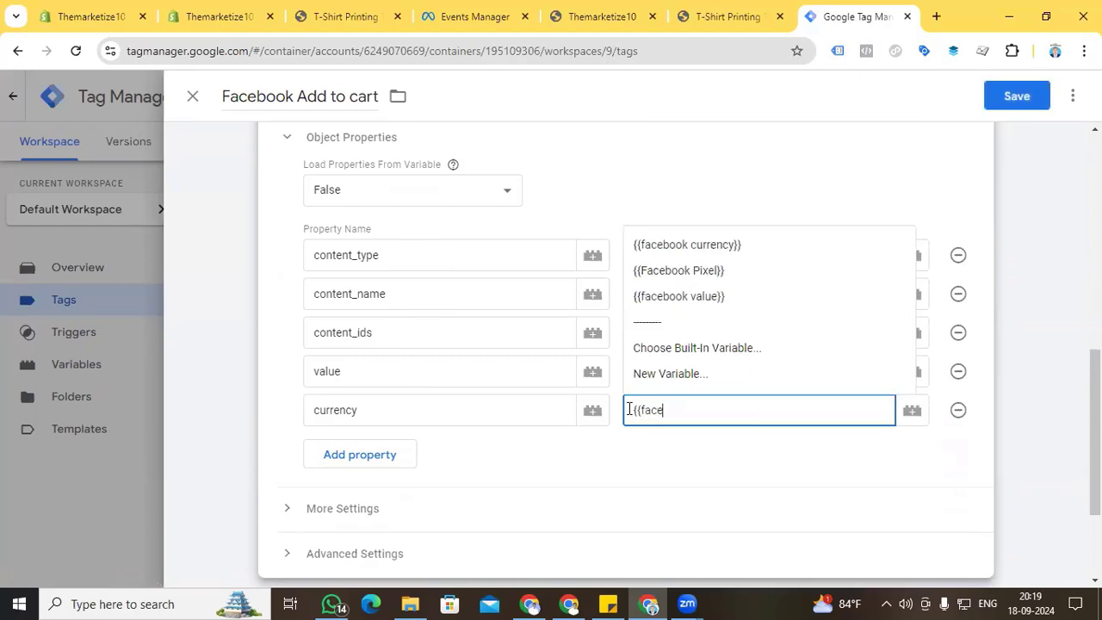
pyautogui.click(677, 245)
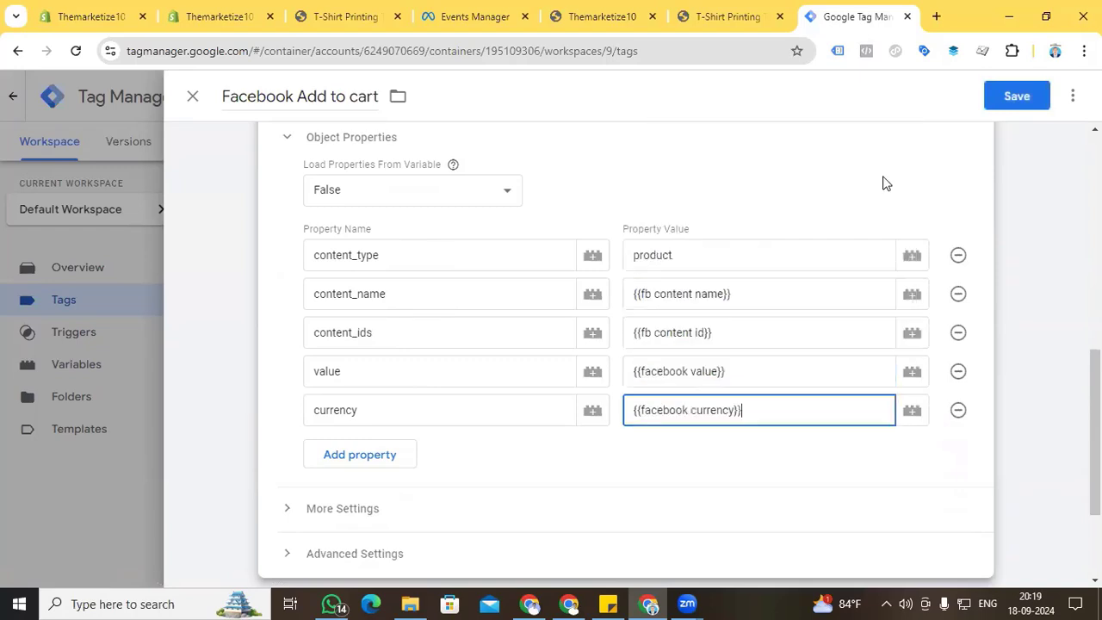
pyautogui.click(1017, 96)
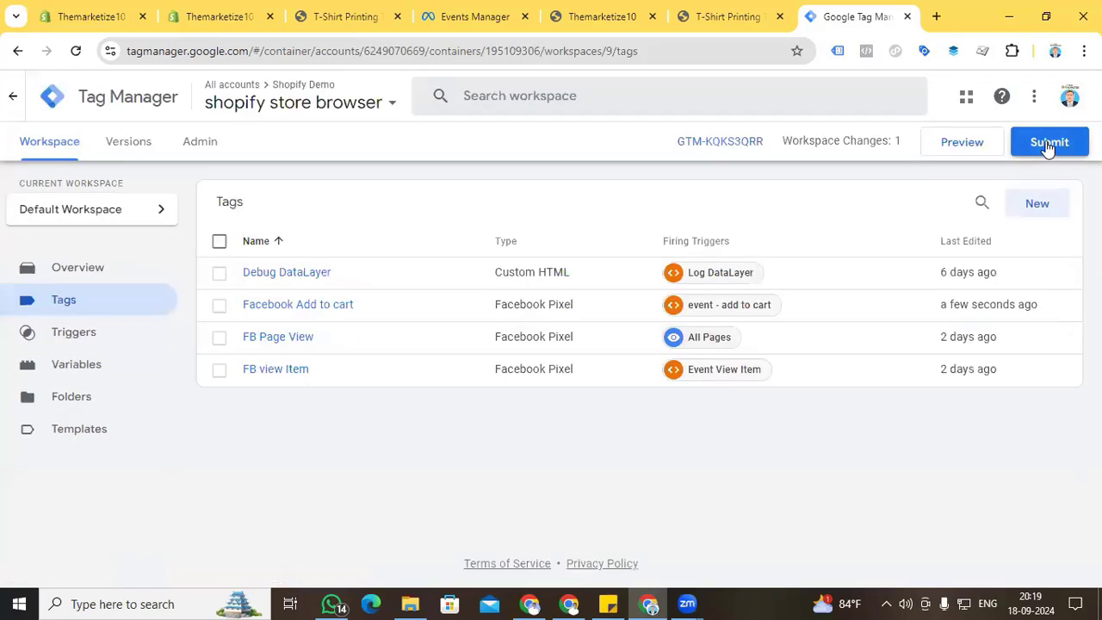
# Publish the updated Facebook Add to cart tag as a new container version, leaving its name and description blank
pyautogui.click(1045, 141)
pyautogui.click(1043, 95)
pyautogui.click(785, 548)
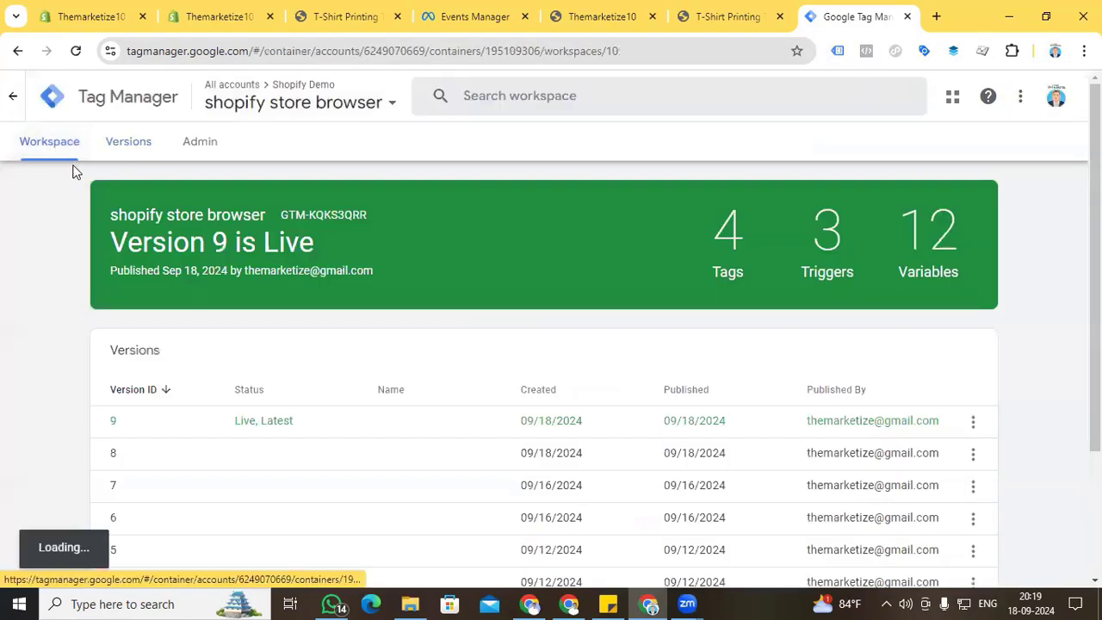
# Reload the store home page, close the old product tab, and open Best T-Shirt Printer with Price in a new tab
pyautogui.click(598, 17)
pyautogui.rightClick(597, 16)
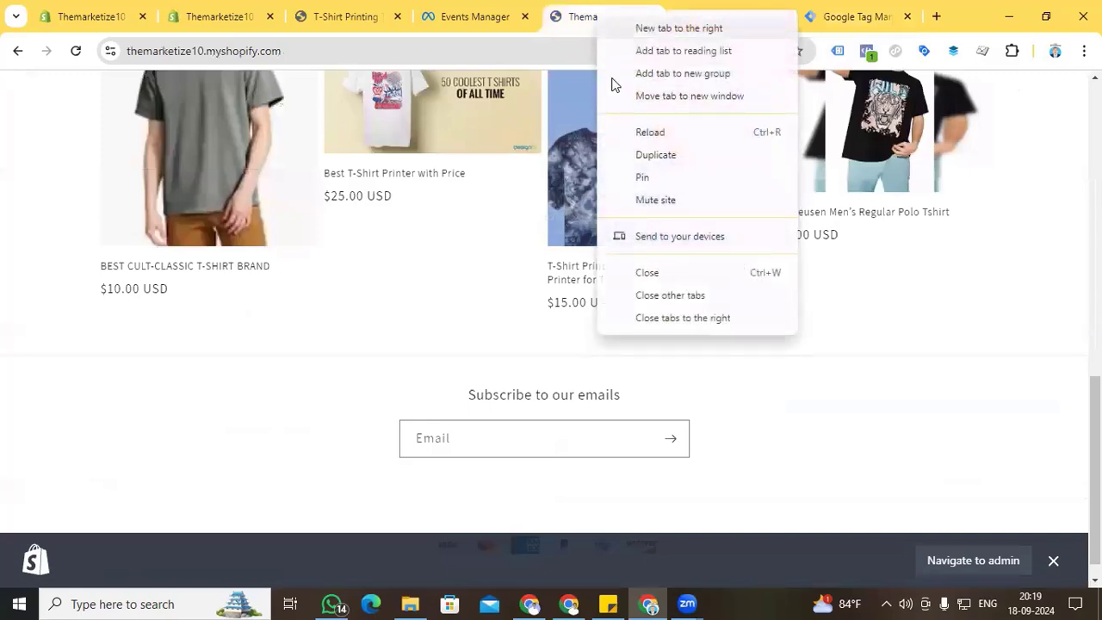
pyautogui.click(619, 132)
pyautogui.click(780, 16)
pyautogui.keyDown('ctrl'); pyautogui.click(381, 175); pyautogui.keyUp('ctrl')
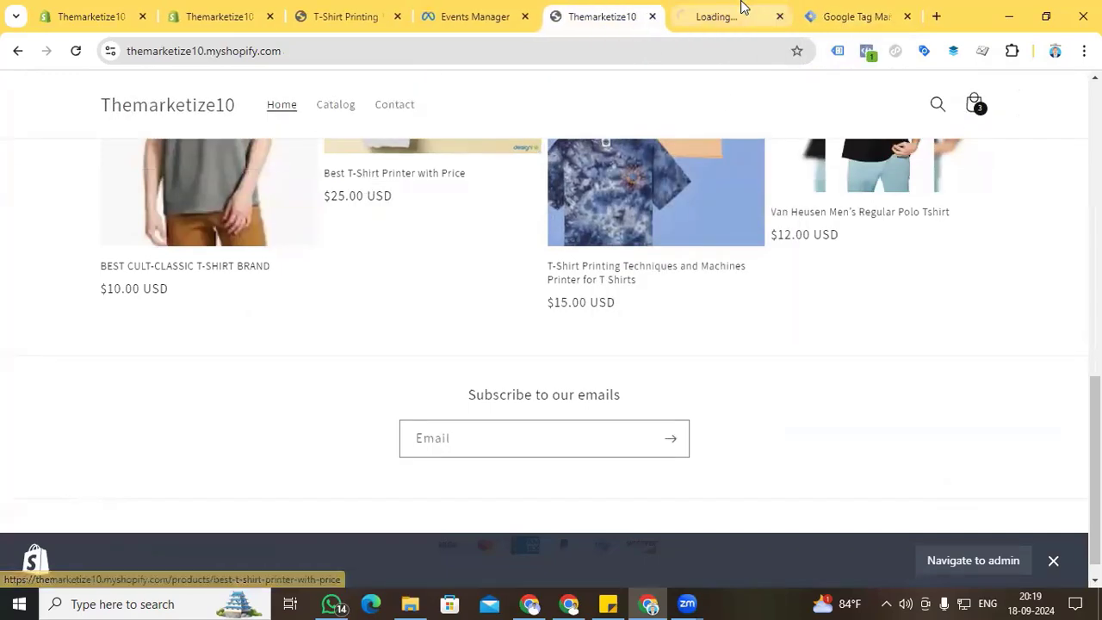
pyautogui.click(731, 16)
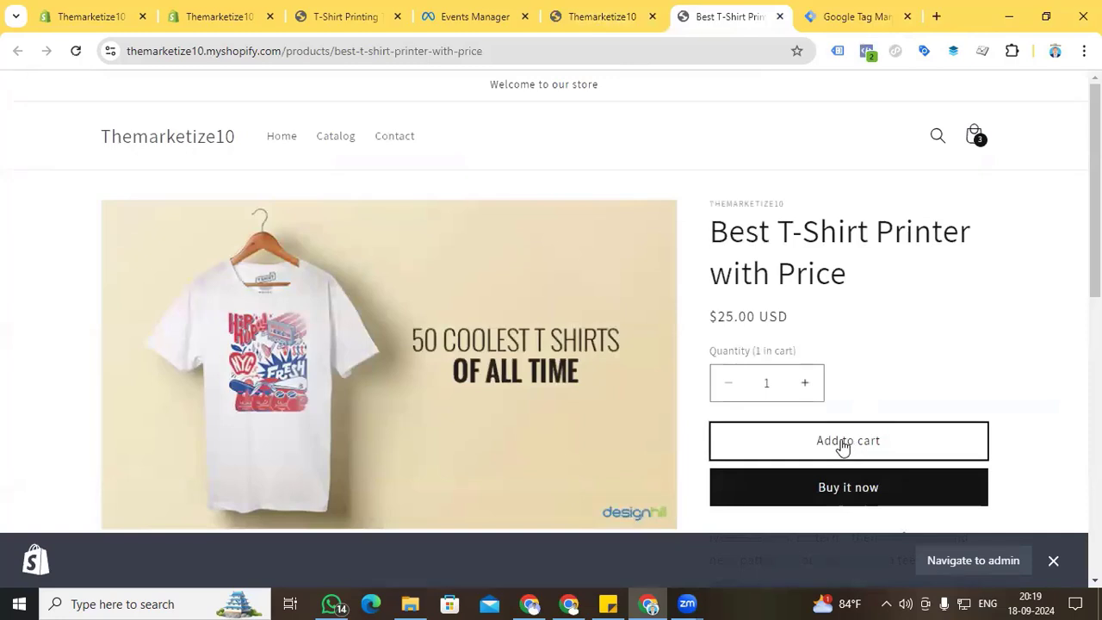
# Add Best T-Shirt Printer with Price to the cart and check the AddToCart event's parameters in Meta Pixel Helper
pyautogui.click(843, 440)
pyautogui.click(866, 50)
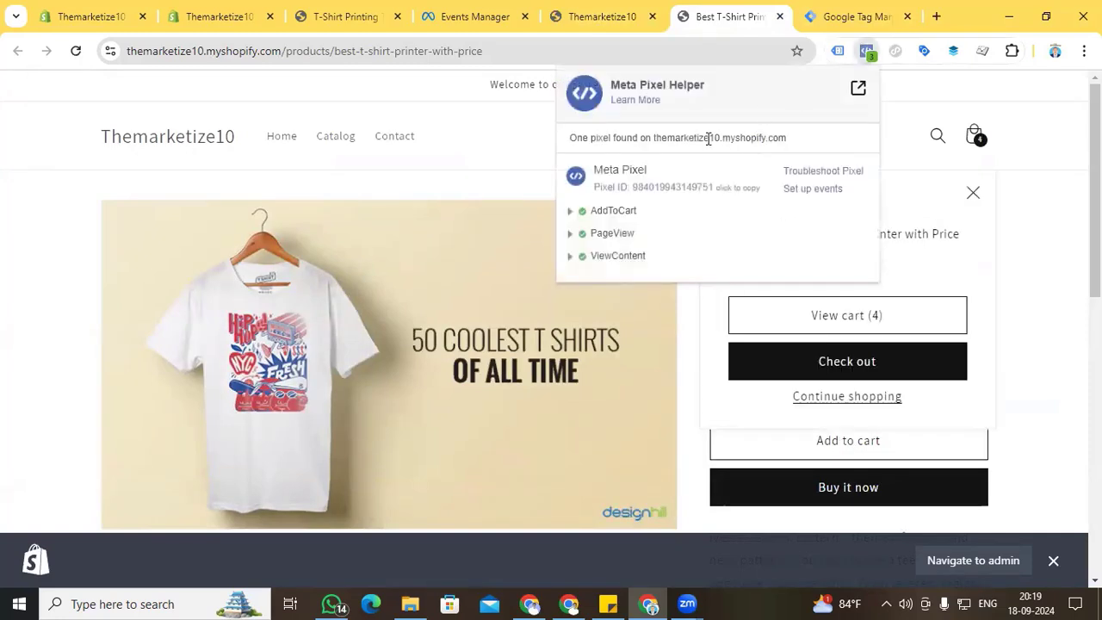
pyautogui.click(571, 211)
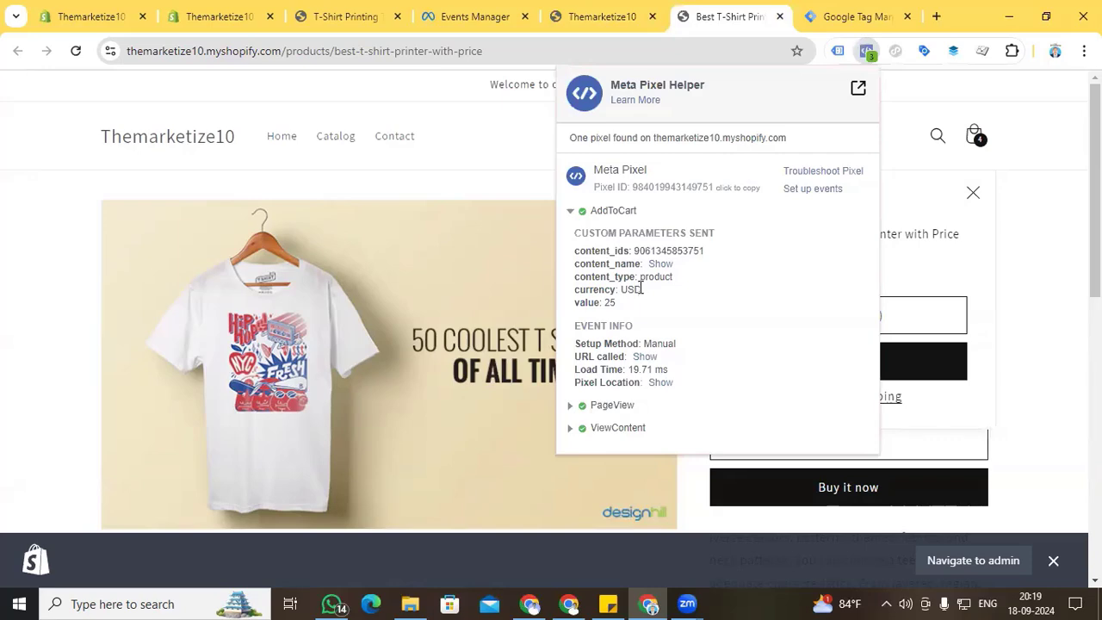
# Switch to Meta Events Manager and examine all parameters of the latest Add to cart test event
pyautogui.click(477, 19)
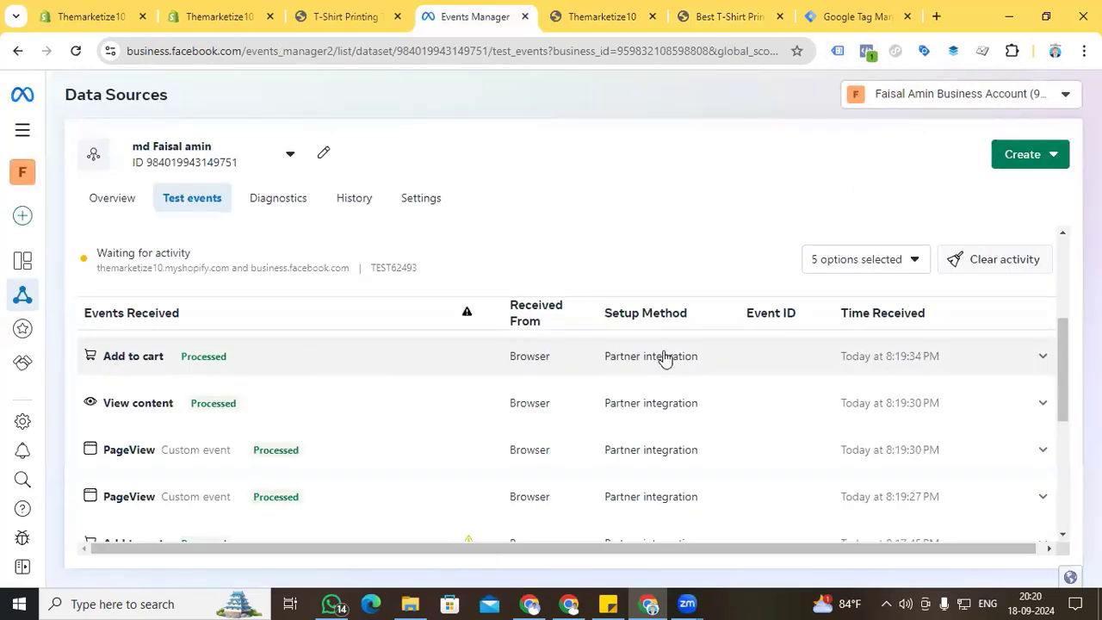
pyautogui.click(1027, 365)
pyautogui.scroll(-1, 474, 415)
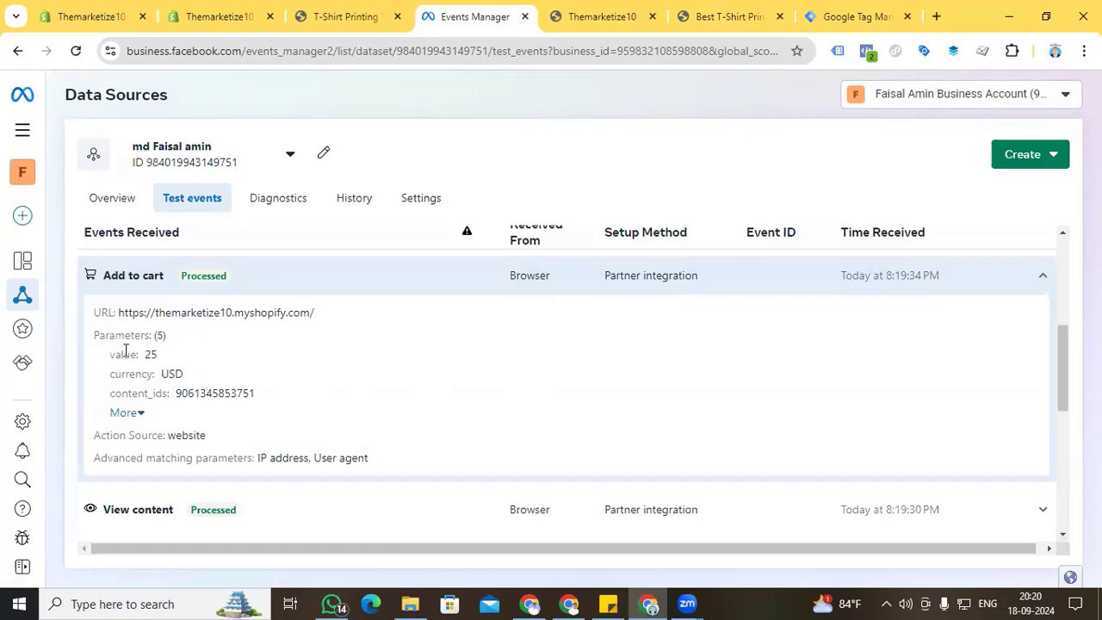
pyautogui.click(131, 414)
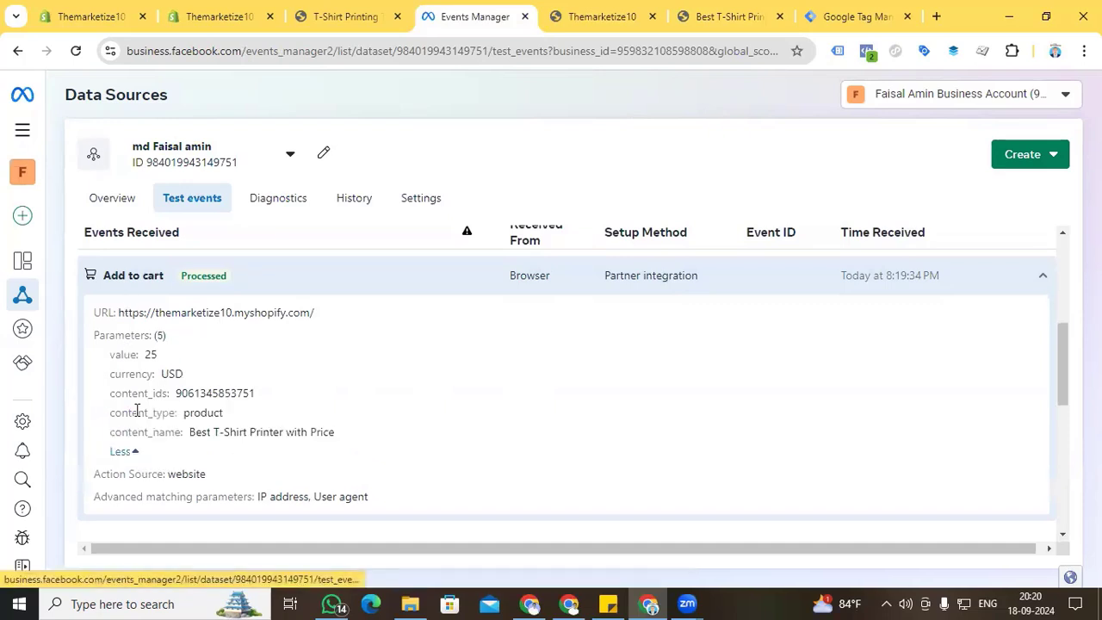